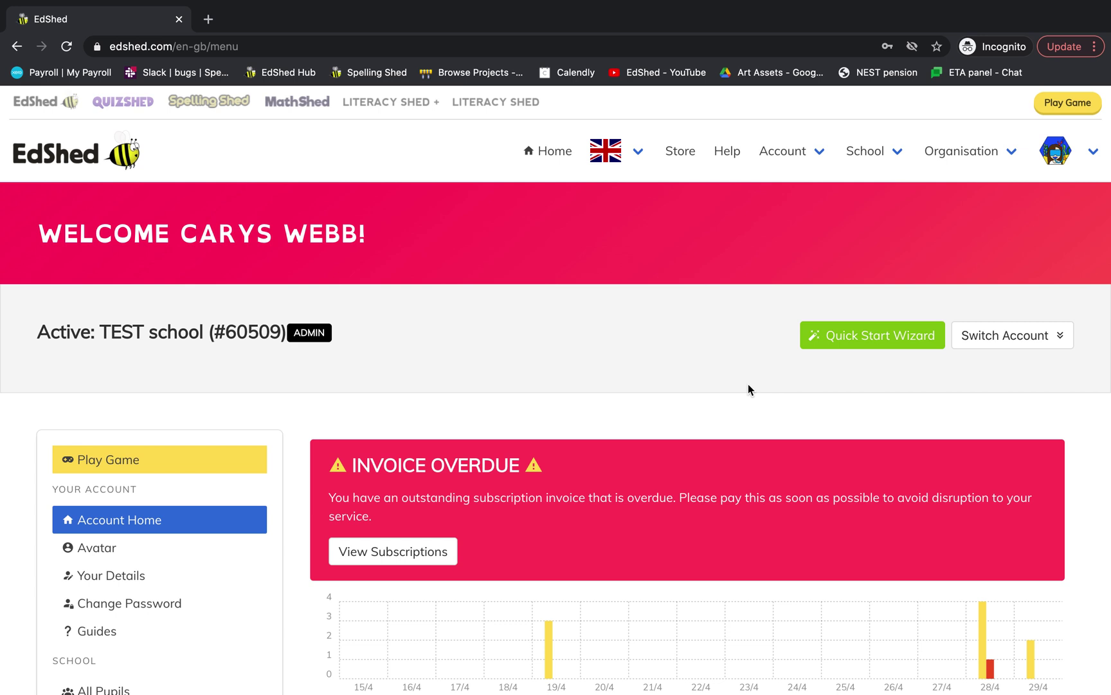
- Switch from EdShed to QuizShed and open its Browse Trending Quizzes page
{"action": "scroll", "coordinate": [748, 389], "scroll_direction": "down", "scroll_amount": 5}
{"action": "scroll", "coordinate": [748, 389], "scroll_direction": "up", "scroll_amount": 5}
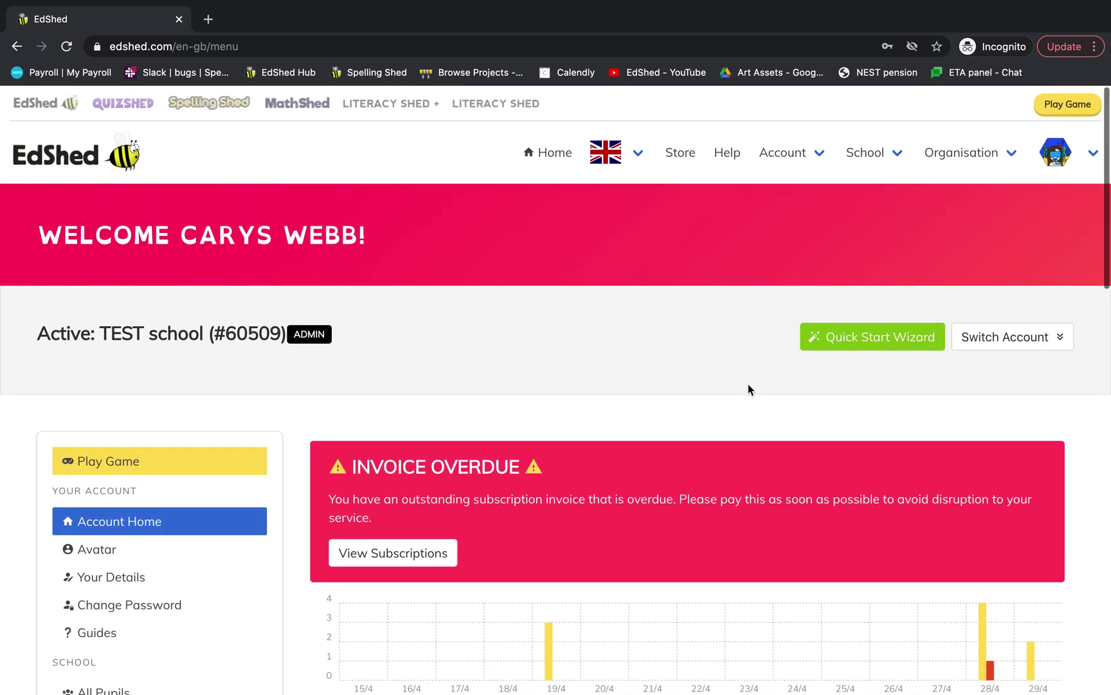
{"action": "left_click", "coordinate": [129, 105]}
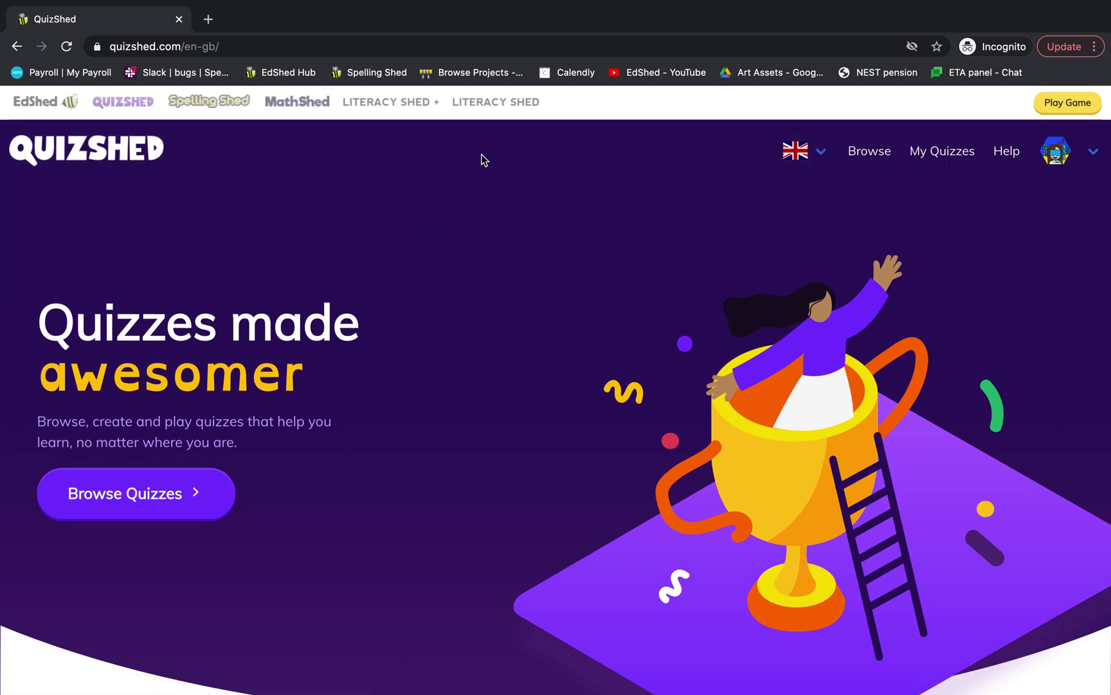
{"action": "mouse_move", "coordinate": [540, 4]}
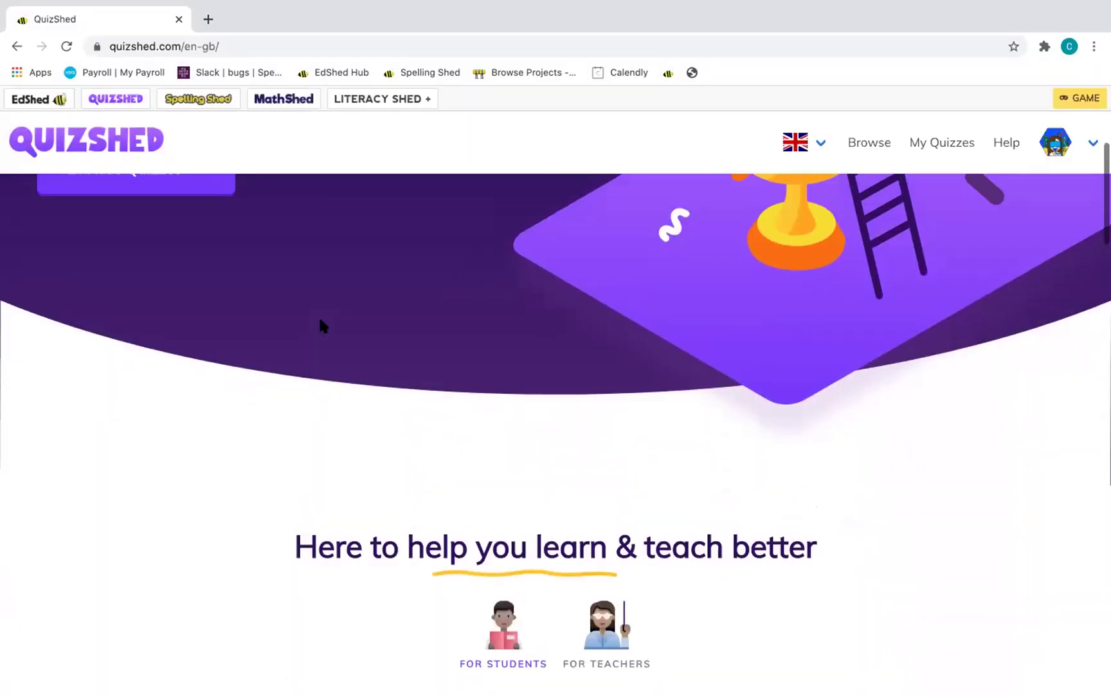
{"action": "scroll", "coordinate": [319, 314], "scroll_direction": "up", "scroll_amount": 5}
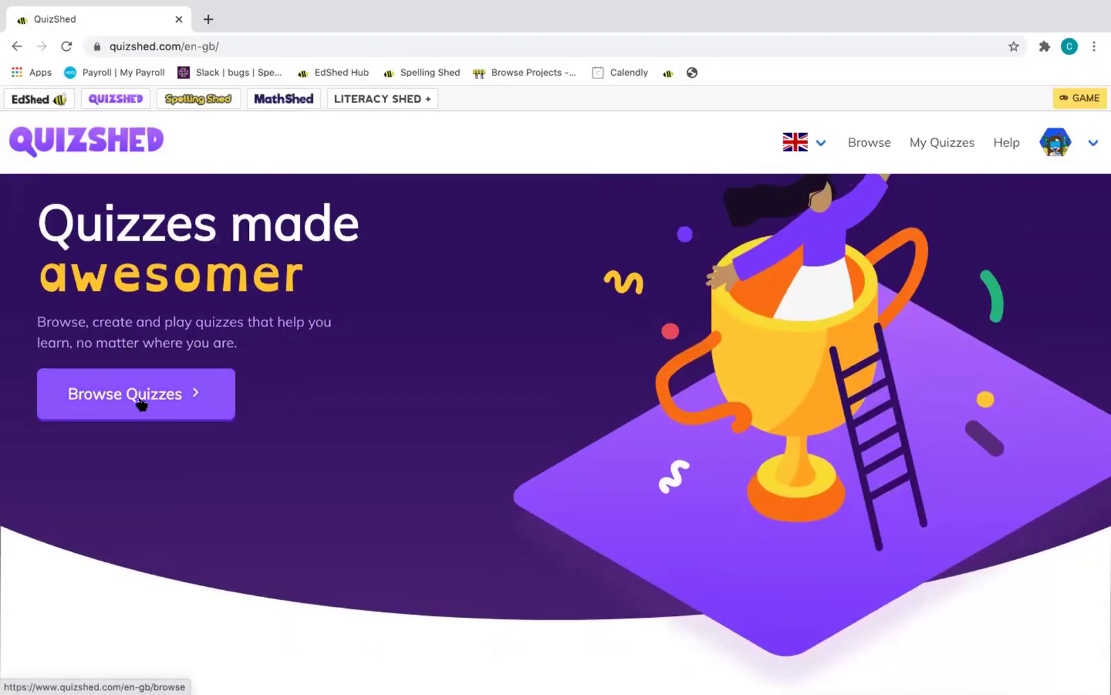
{"action": "left_click", "coordinate": [140, 402]}
- Scroll through the trending quiz cards, then bring up the Create New Quiz form
{"action": "scroll", "coordinate": [140, 402], "scroll_direction": "down", "scroll_amount": 2}
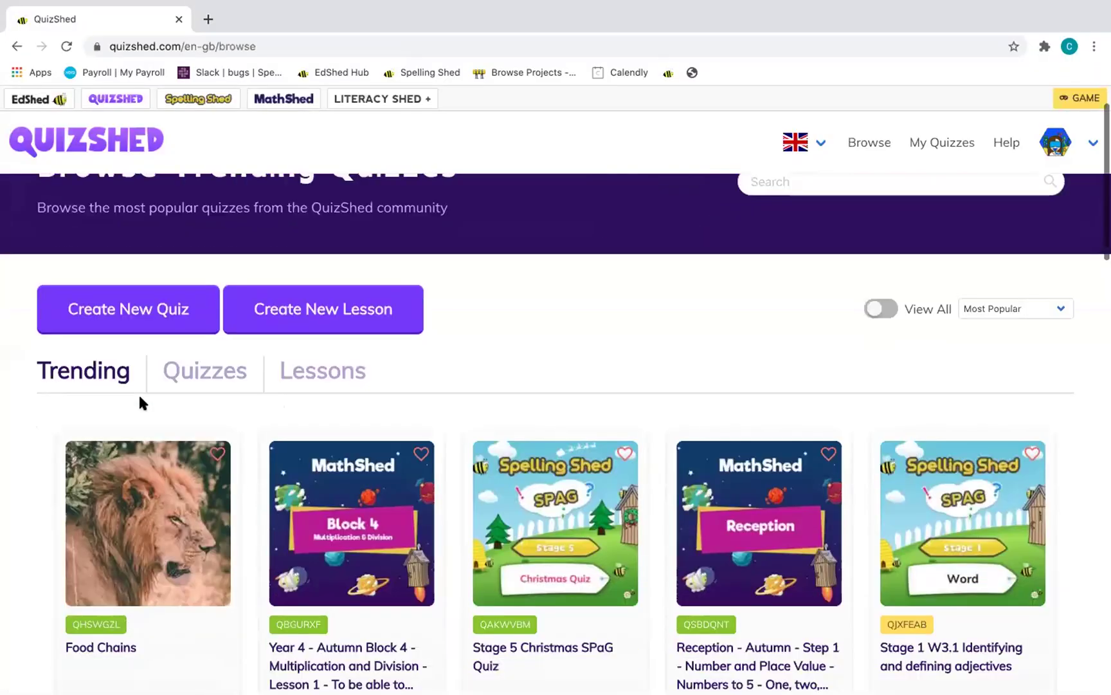
{"action": "scroll", "coordinate": [140, 476], "scroll_direction": "down", "scroll_amount": 2}
{"action": "scroll", "coordinate": [142, 550], "scroll_direction": "down", "scroll_amount": 3}
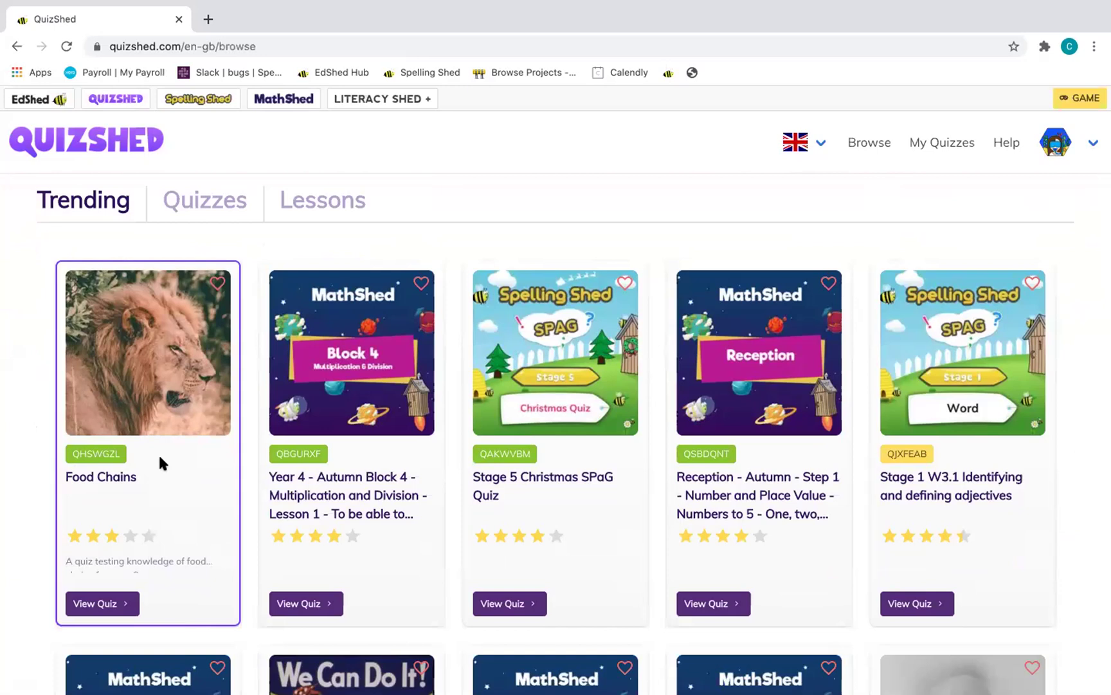
{"action": "scroll", "coordinate": [159, 452], "scroll_direction": "down", "scroll_amount": 3}
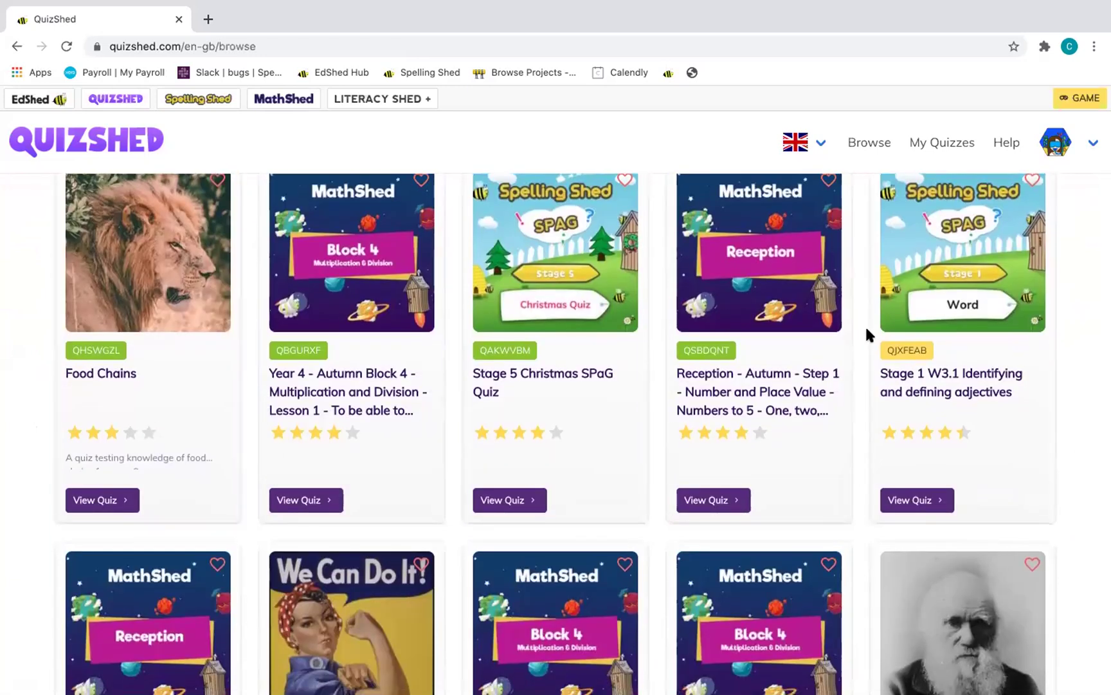
{"action": "scroll", "coordinate": [865, 324], "scroll_direction": "down", "scroll_amount": 3}
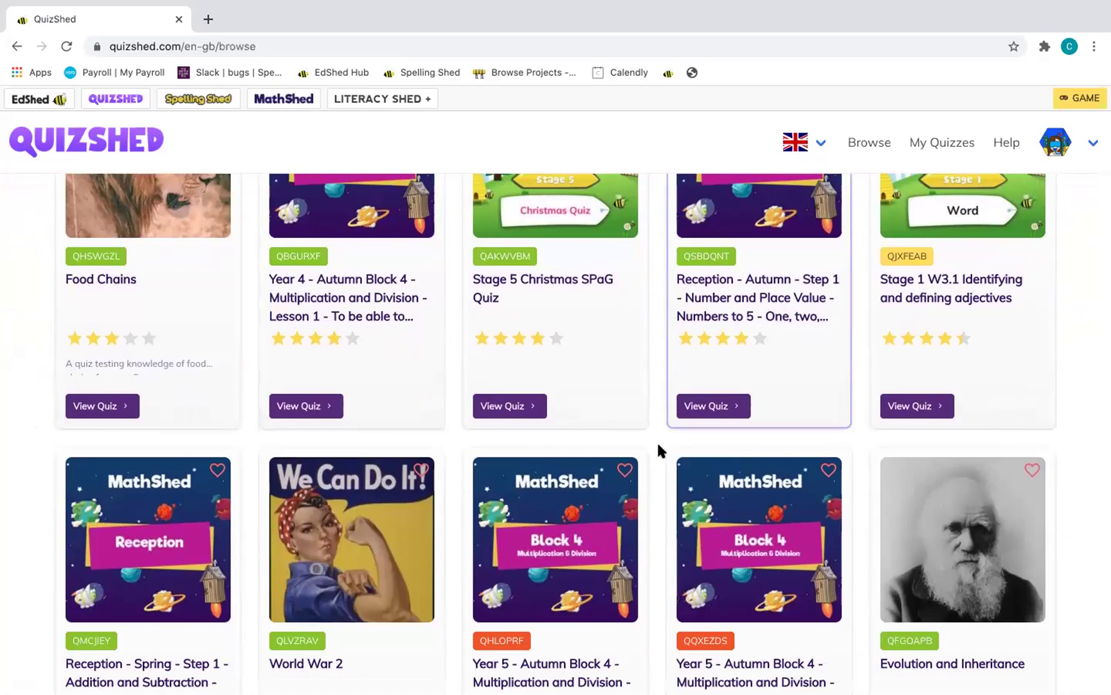
{"action": "scroll", "coordinate": [415, 551], "scroll_direction": "down", "scroll_amount": 5}
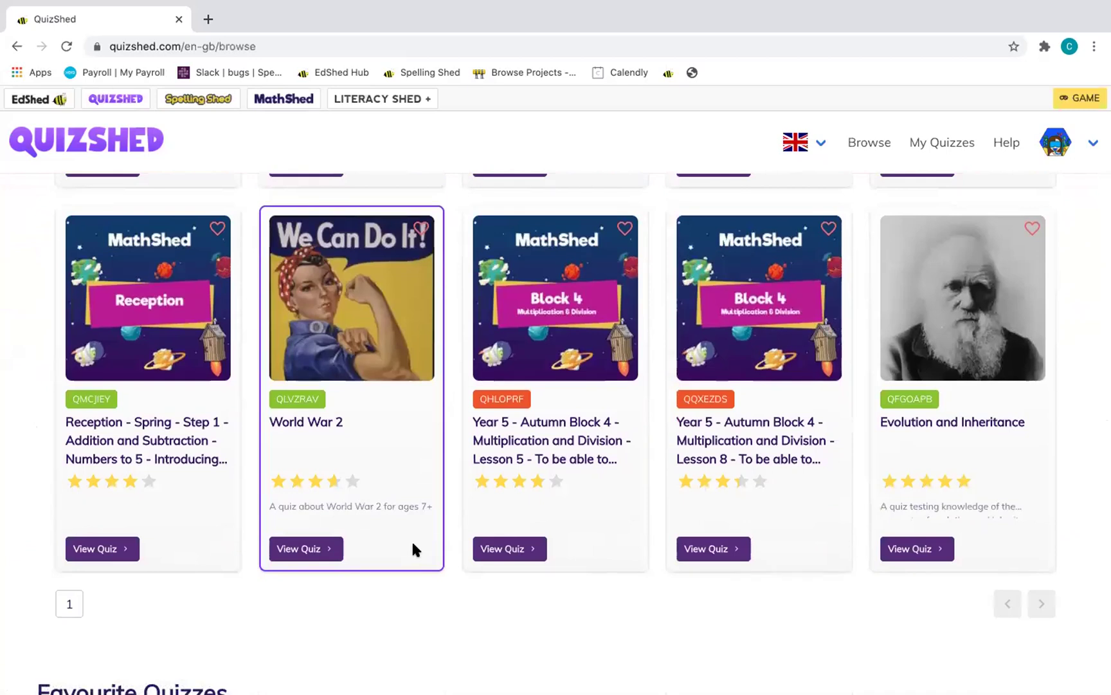
{"action": "scroll", "coordinate": [413, 548], "scroll_direction": "down", "scroll_amount": 5}
{"action": "scroll", "coordinate": [412, 549], "scroll_direction": "up", "scroll_amount": 8}
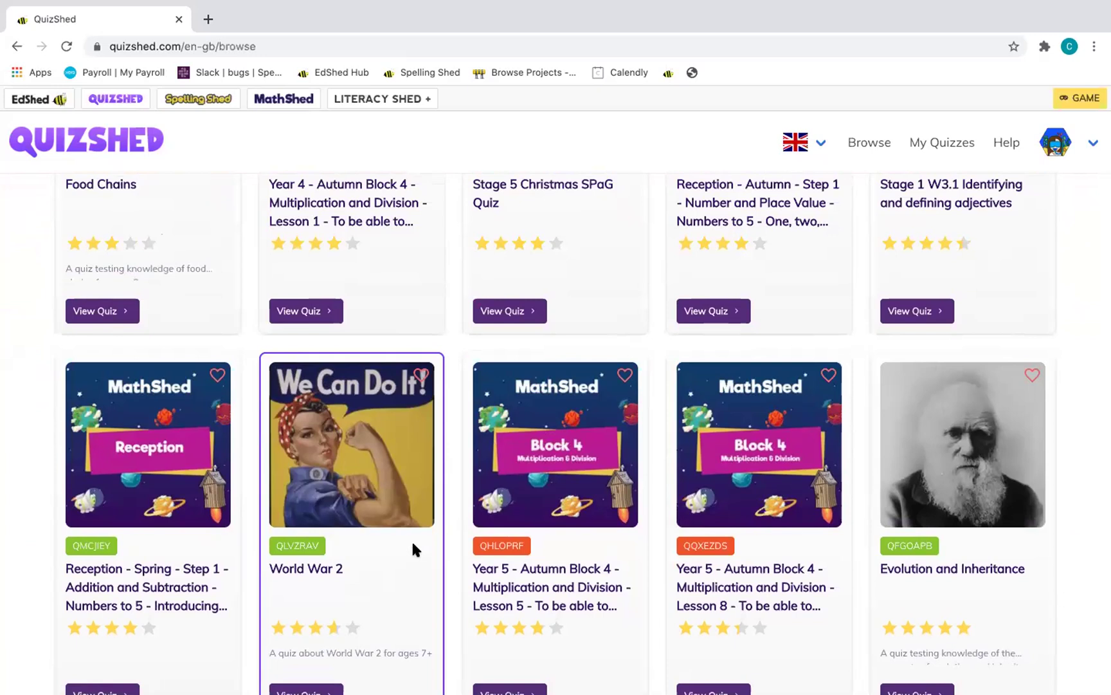
{"action": "scroll", "coordinate": [412, 548], "scroll_direction": "up", "scroll_amount": 4}
{"action": "scroll", "coordinate": [413, 548], "scroll_direction": "up", "scroll_amount": 2}
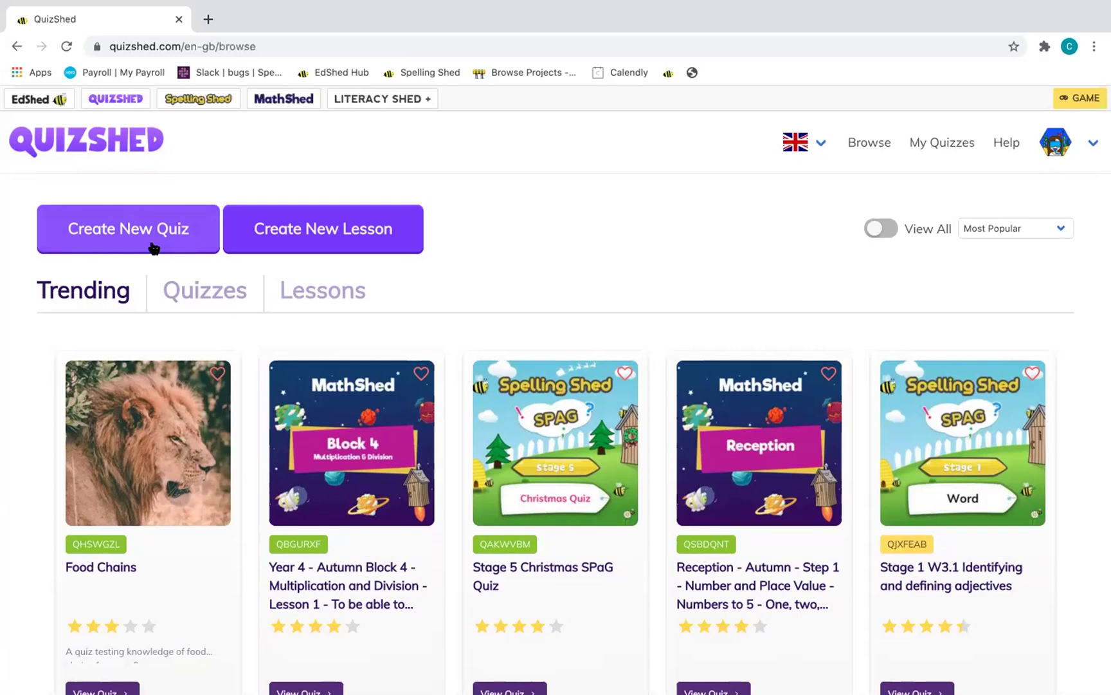
{"action": "left_click", "coordinate": [154, 248]}
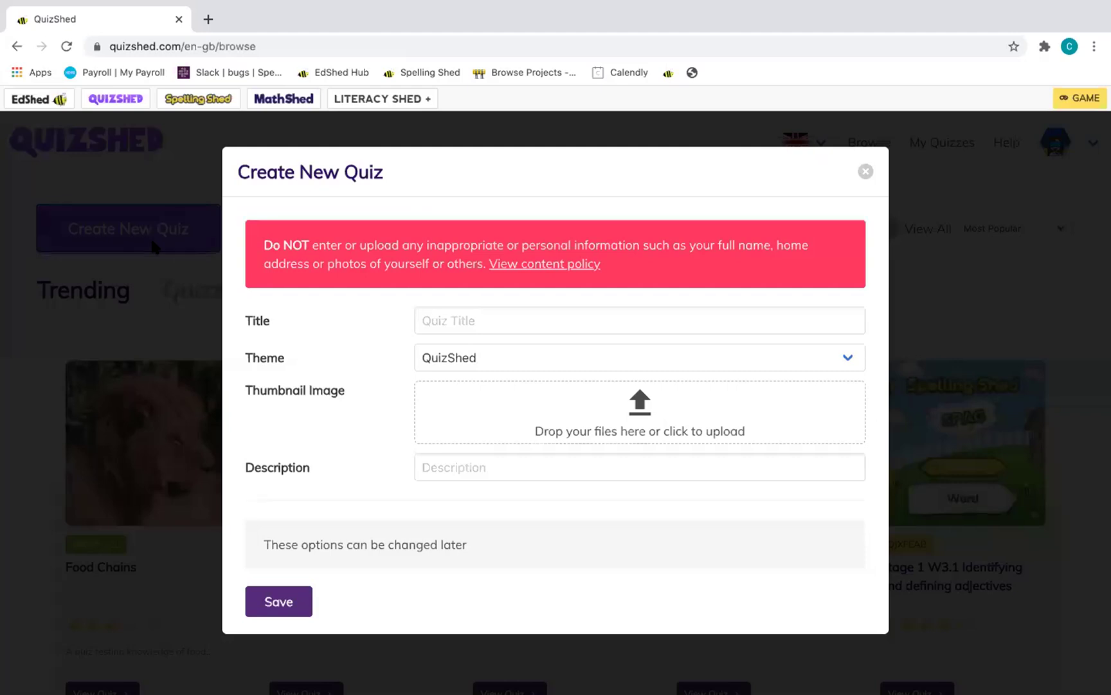
- Save a new quiz titled 'Adjectives' with the description 'Identifying adjectives'
{"action": "left_click", "coordinate": [442, 321]}
{"action": "left_click", "coordinate": [442, 322]}
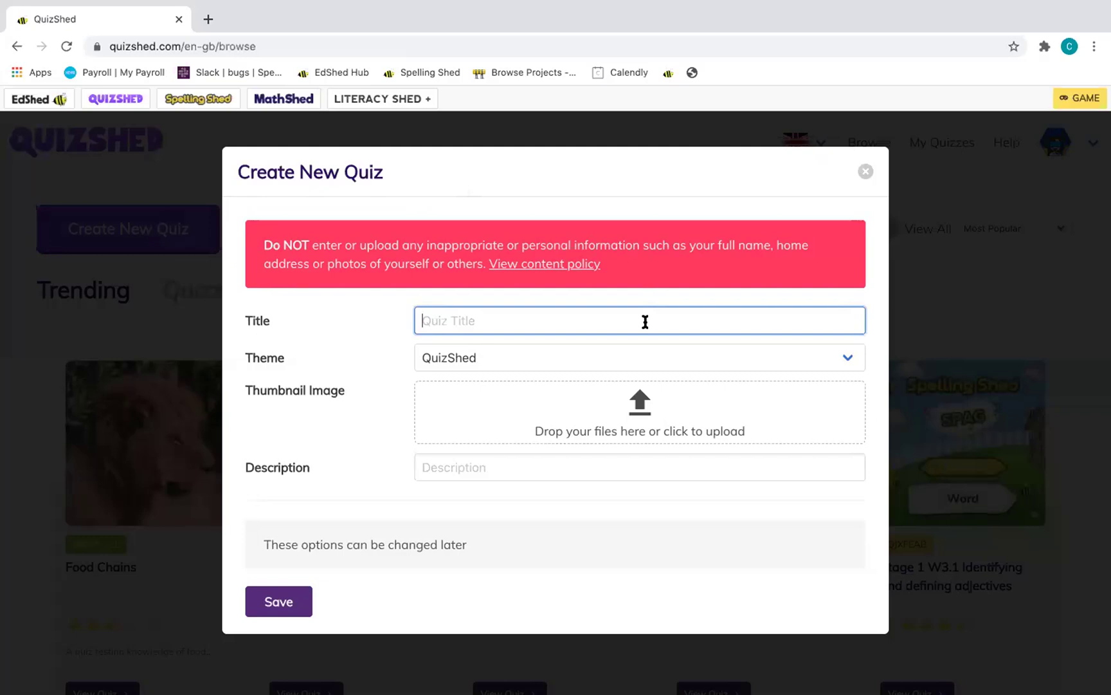
{"action": "type", "text": "Adjectives"}
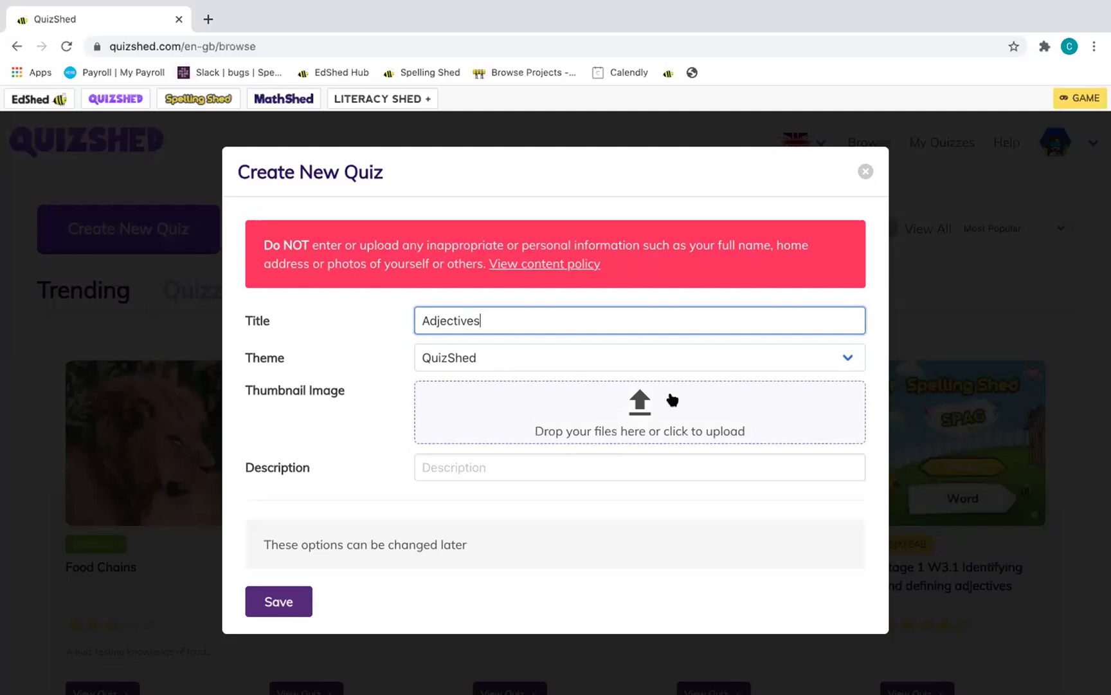
{"action": "left_click", "coordinate": [603, 455]}
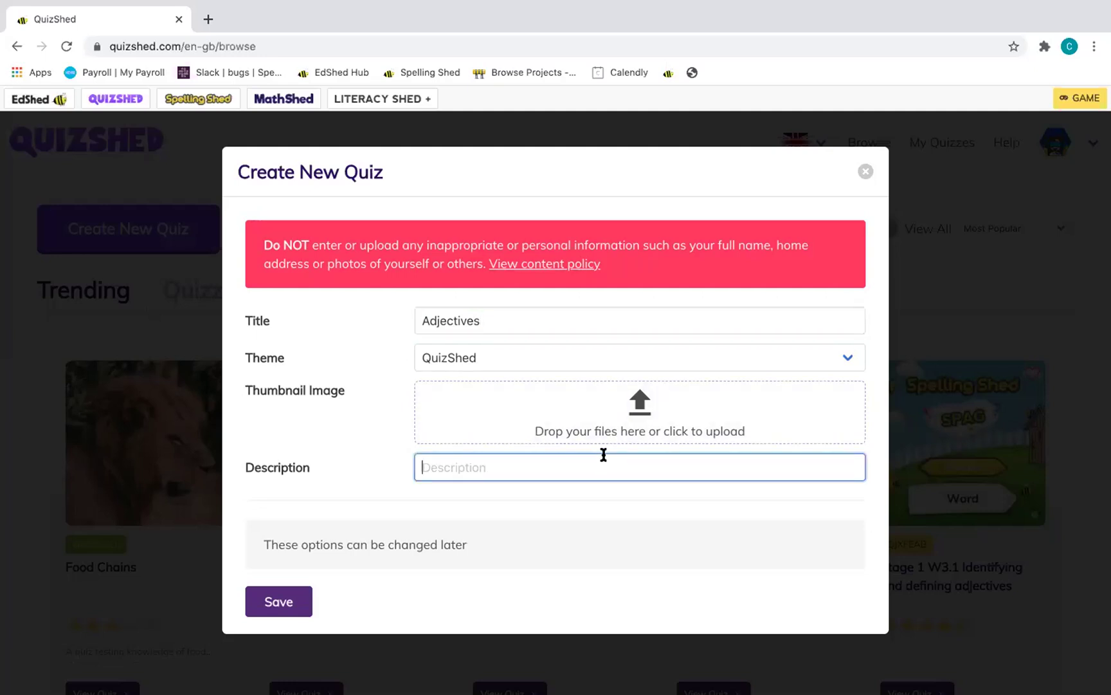
{"action": "type", "text": "Identifying adjectives"}
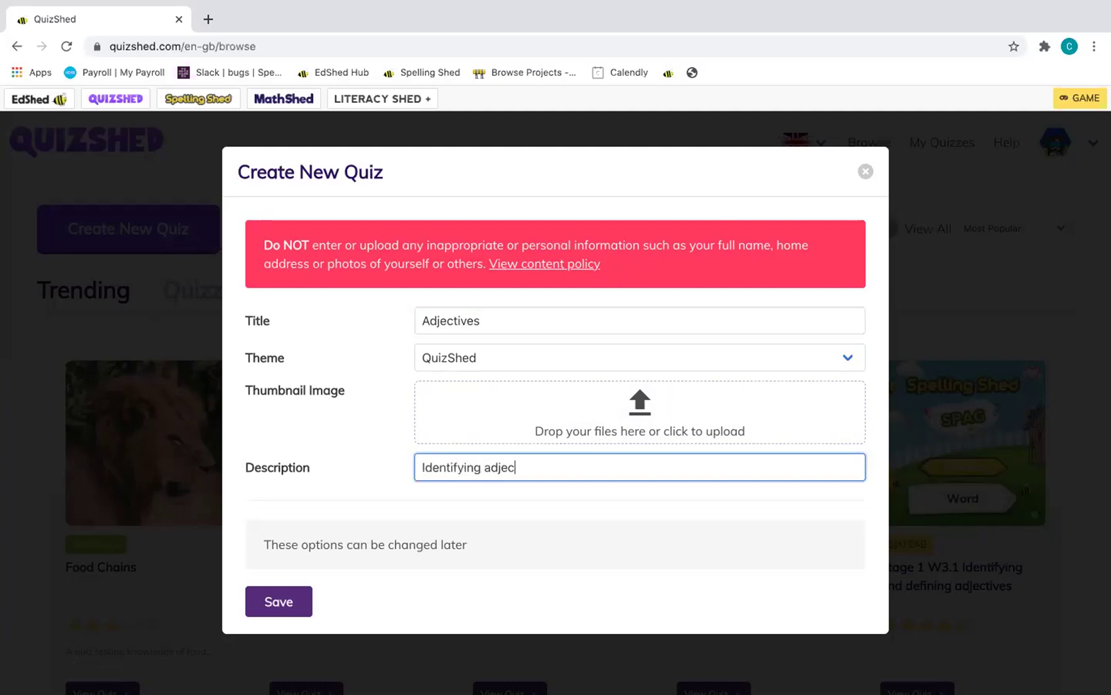
{"action": "left_click", "coordinate": [276, 604]}
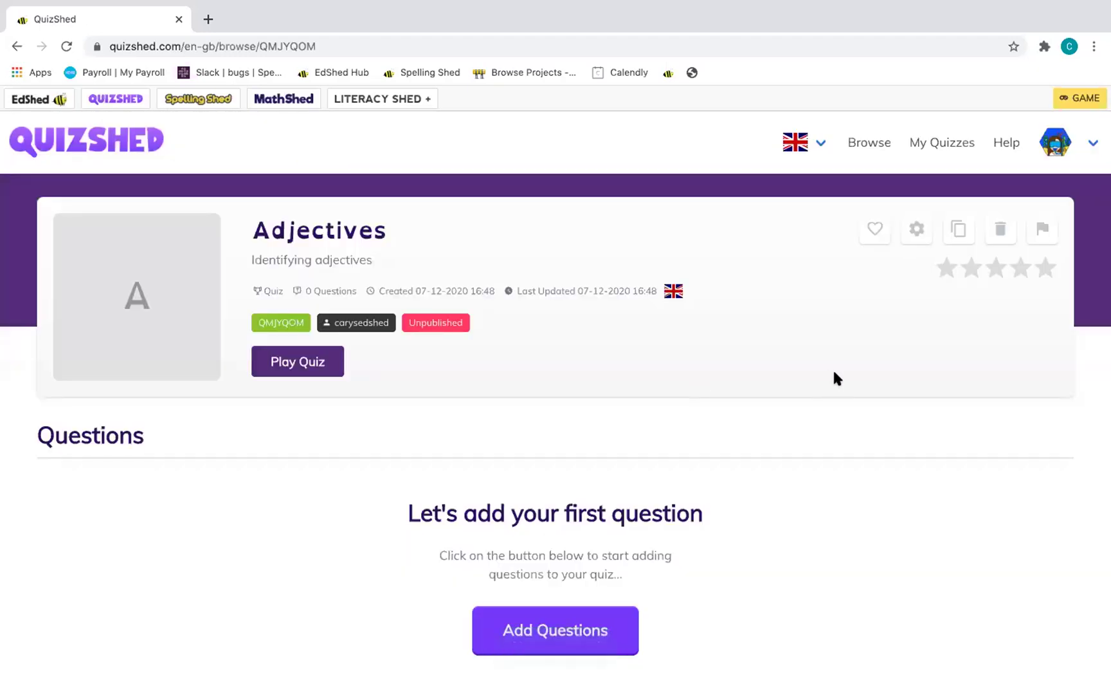
- From the Adjectives quiz page, start a new question and show the question type choices
{"action": "scroll", "coordinate": [834, 377], "scroll_direction": "down", "scroll_amount": 3}
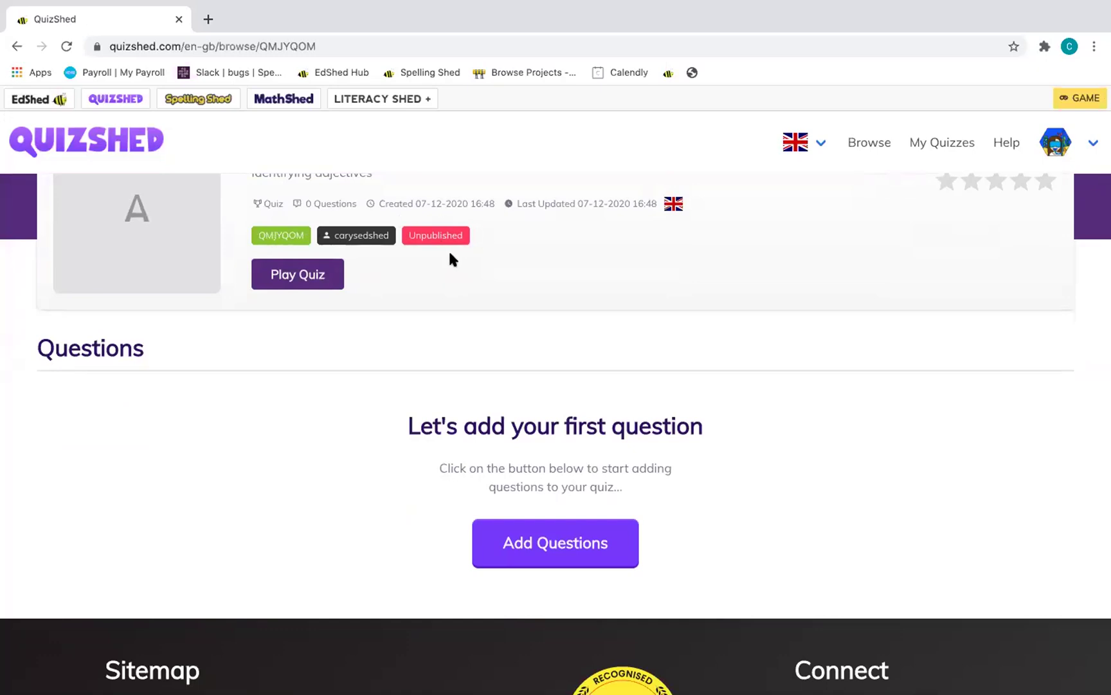
{"action": "left_click", "coordinate": [575, 544]}
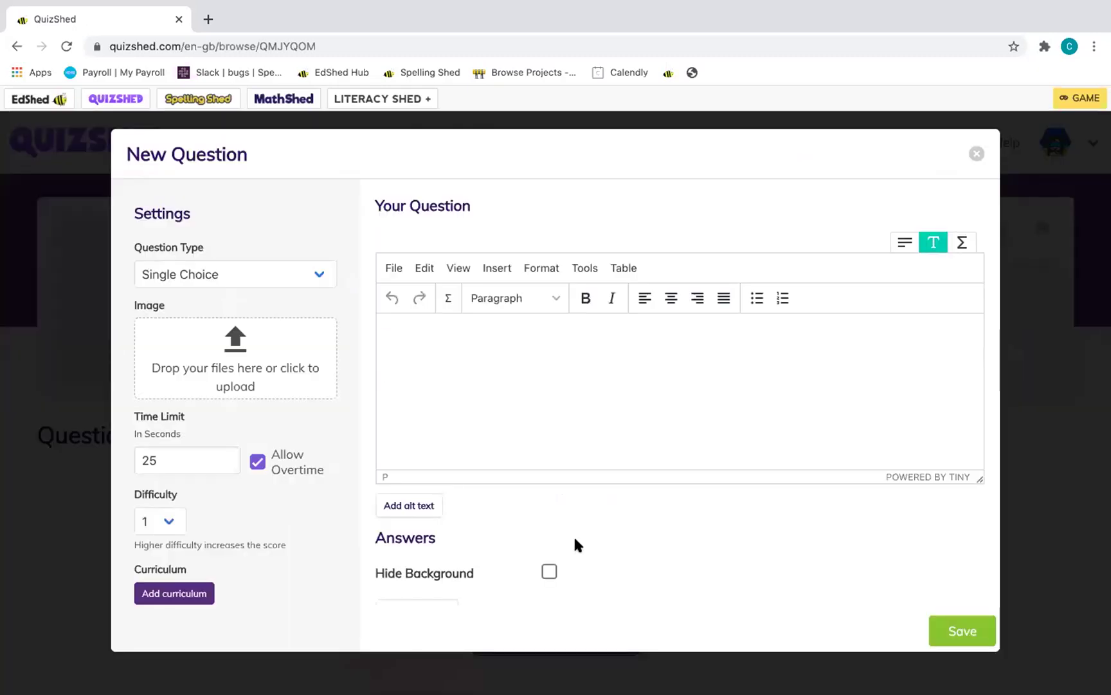
{"action": "left_click", "coordinate": [281, 273]}
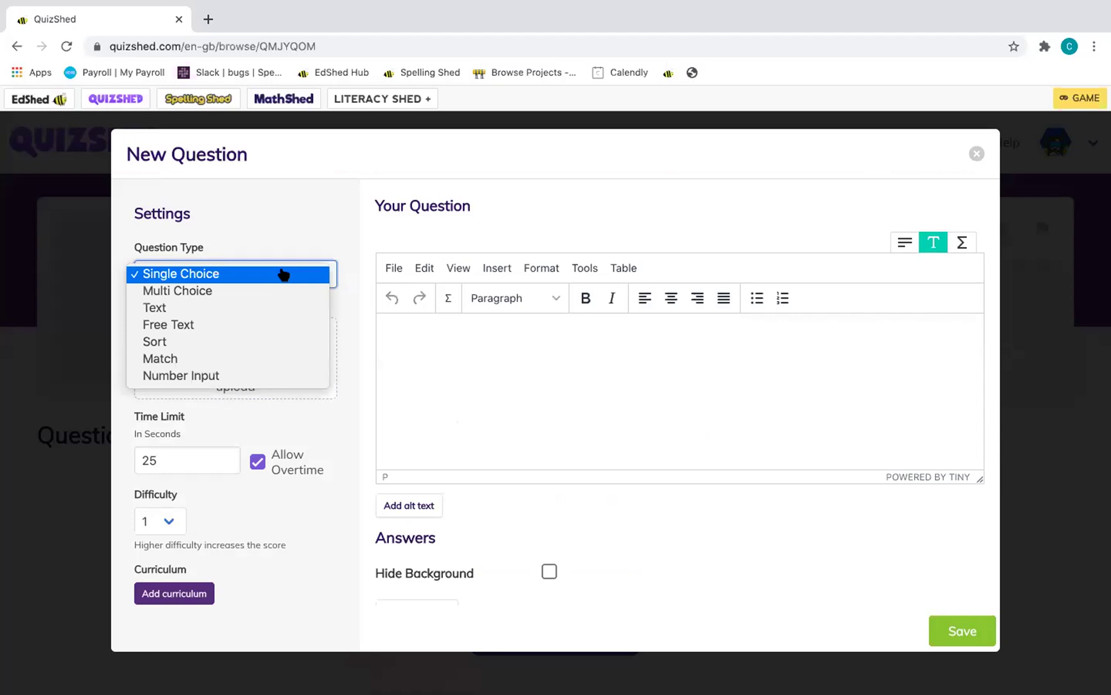
- Keep Single Choice, enter the question 'Click on the adjective' and add an answer row
{"action": "left_click", "coordinate": [283, 274]}
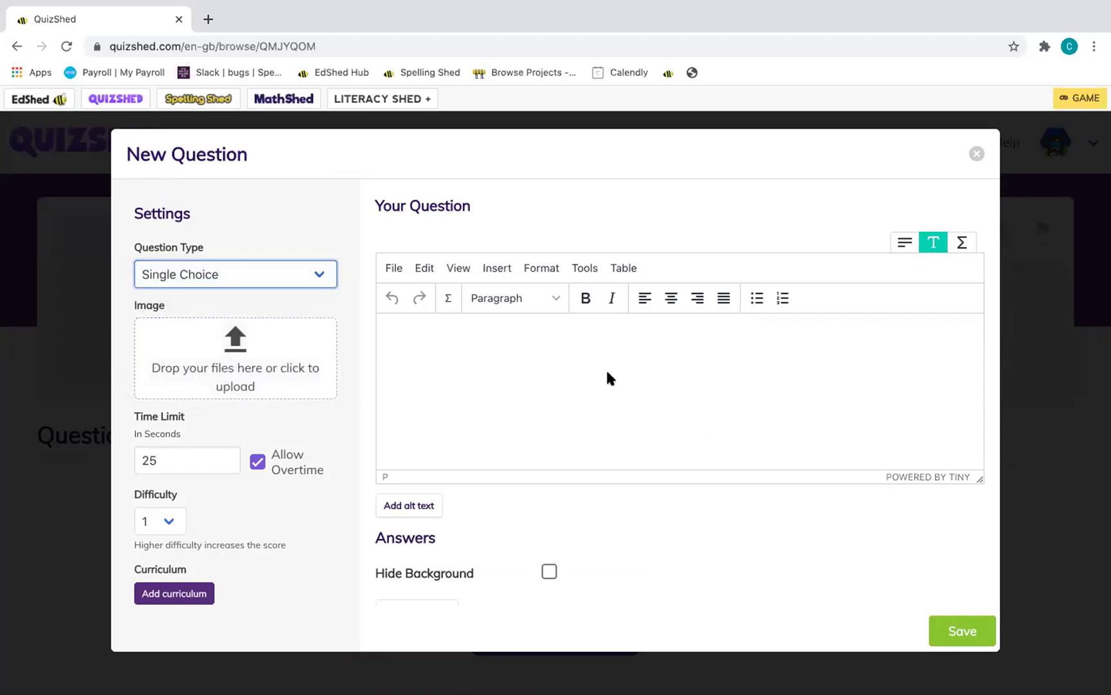
{"action": "left_click", "coordinate": [576, 332]}
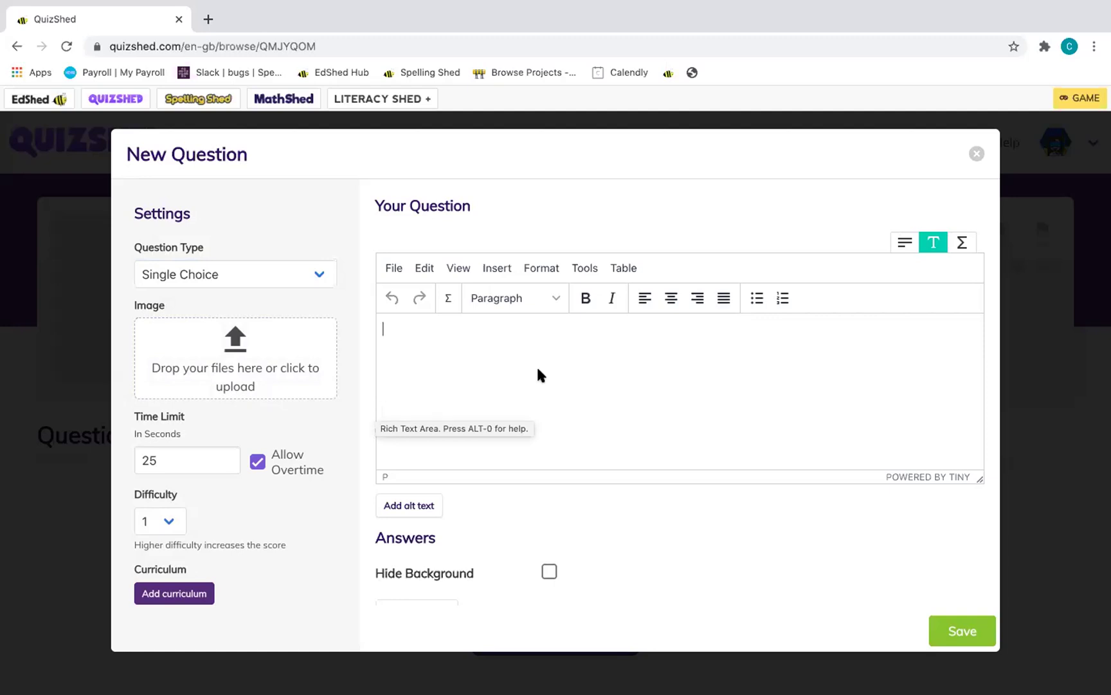
{"action": "type", "text": "Click o"}
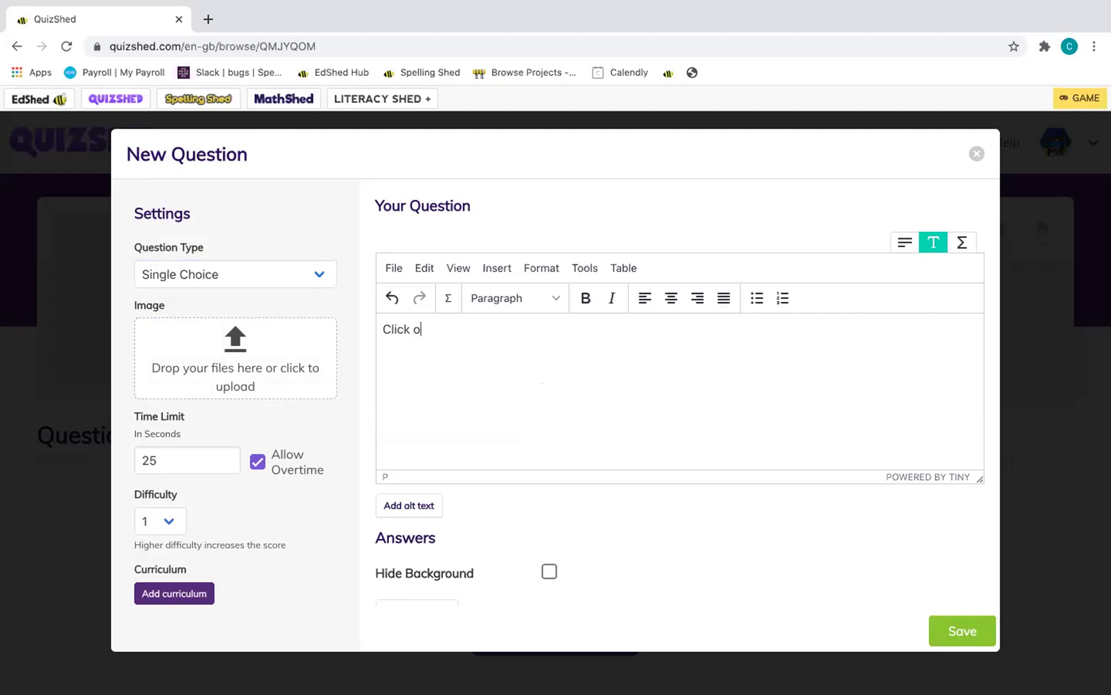
{"action": "type", "text": "n the adjective"}
{"action": "scroll", "coordinate": [654, 466], "scroll_direction": "down", "scroll_amount": 1}
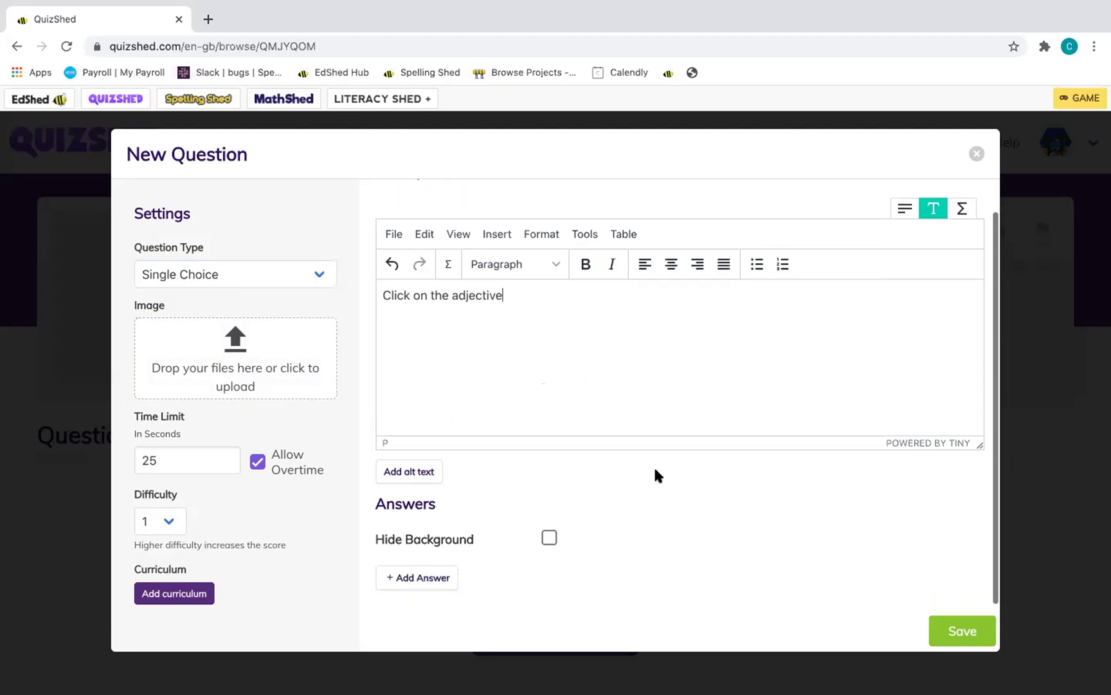
{"action": "left_click", "coordinate": [426, 579]}
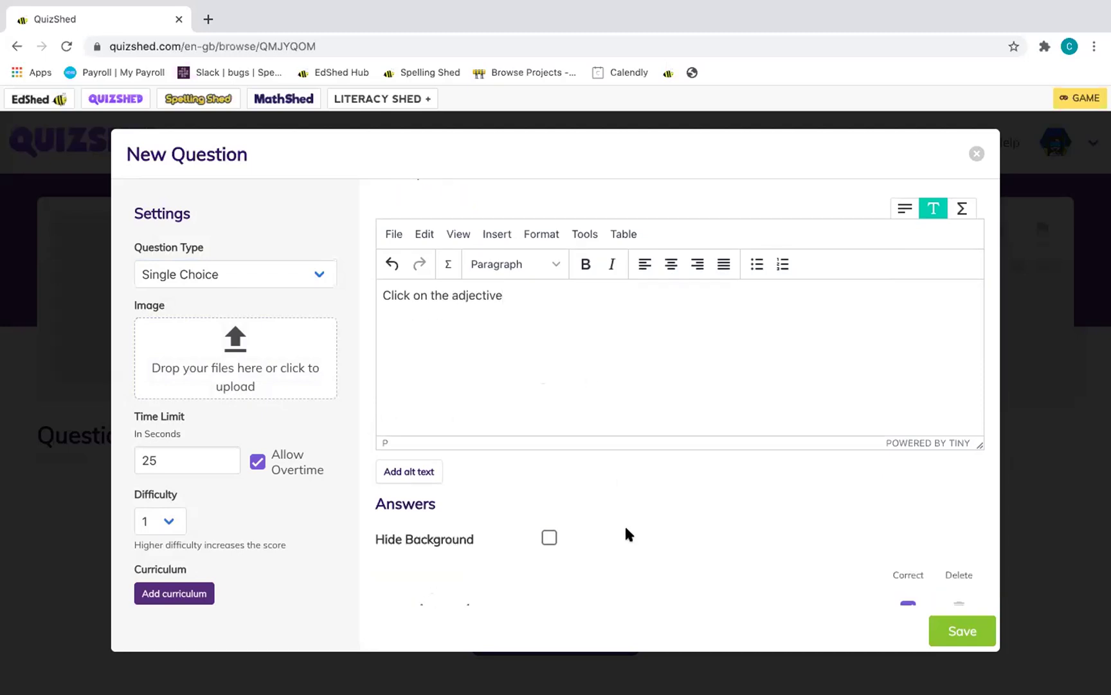
- Enter the three answers: smooth (correct), bicycle and run
{"action": "scroll", "coordinate": [624, 524], "scroll_direction": "down", "scroll_amount": 4}
{"action": "scroll", "coordinate": [566, 485], "scroll_direction": "down", "scroll_amount": 3}
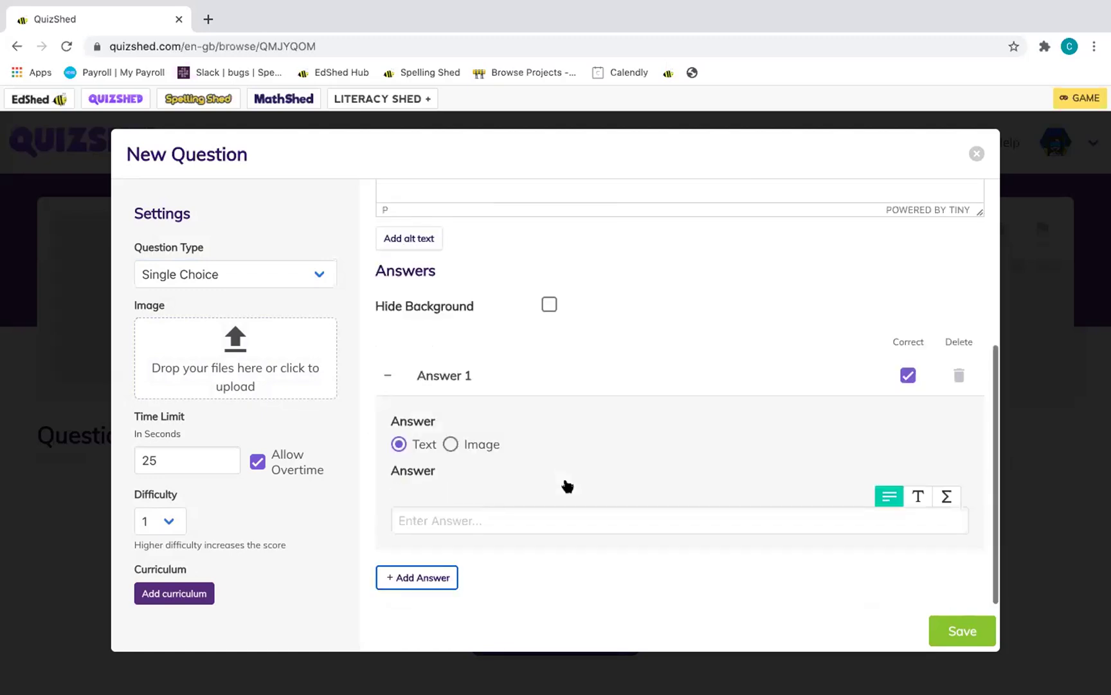
{"action": "left_click", "coordinate": [706, 521]}
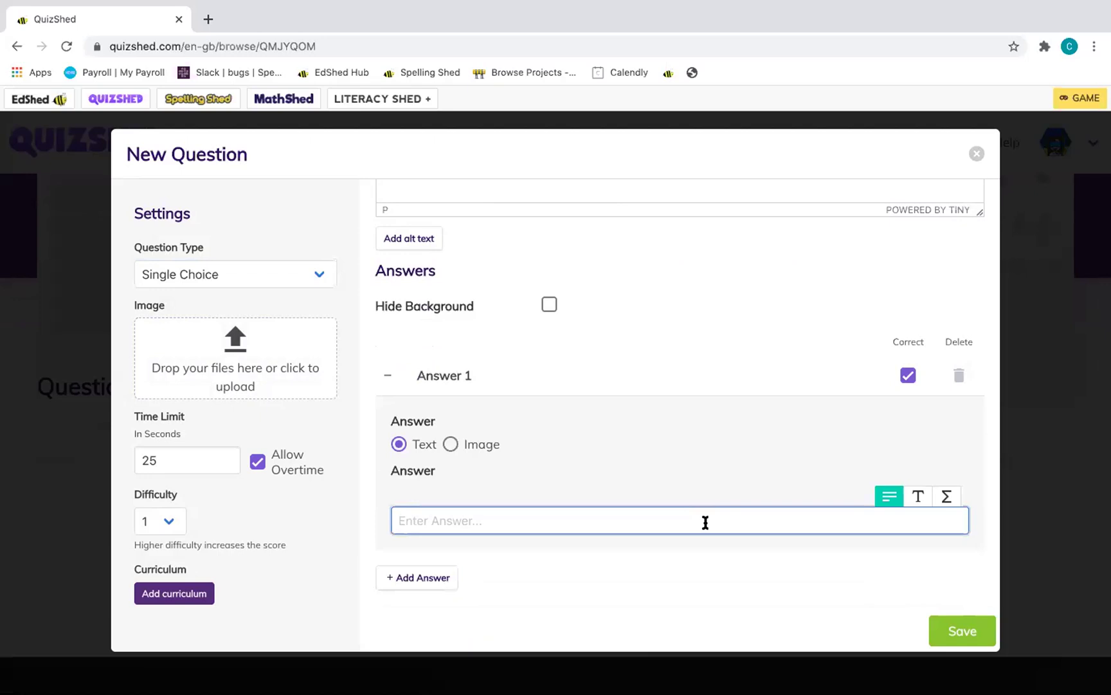
{"action": "scroll", "coordinate": [706, 521], "scroll_direction": "up", "scroll_amount": 5}
{"action": "scroll", "coordinate": [704, 521], "scroll_direction": "down", "scroll_amount": 5}
{"action": "type", "text": "smooth"}
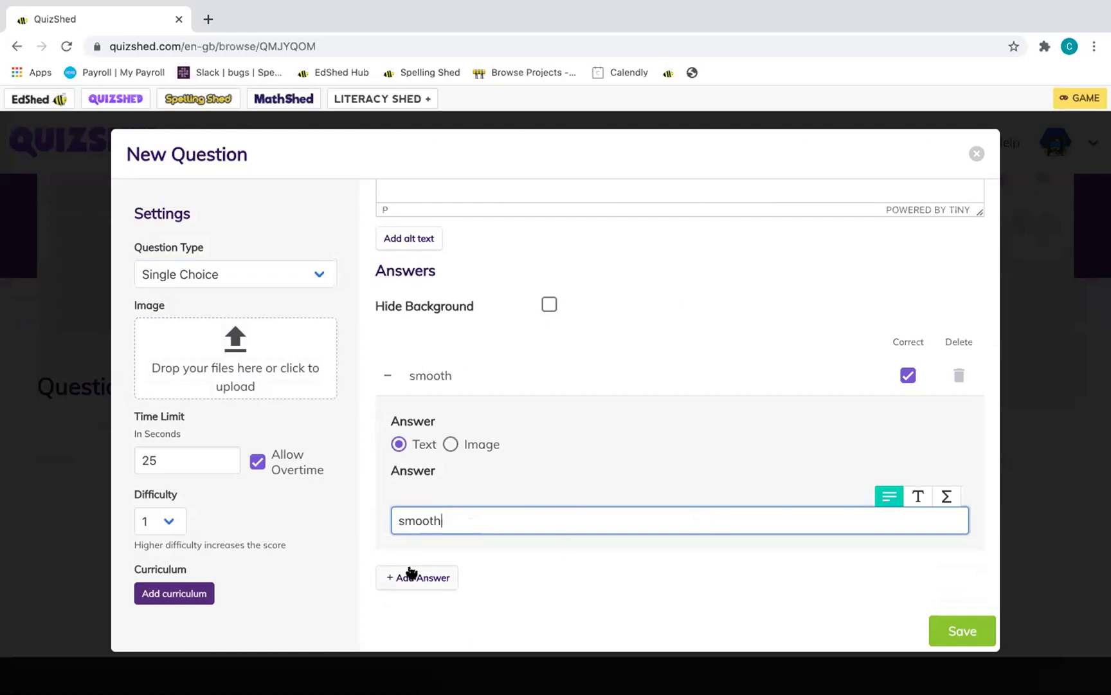
{"action": "left_click", "coordinate": [419, 577]}
{"action": "left_click", "coordinate": [429, 564]}
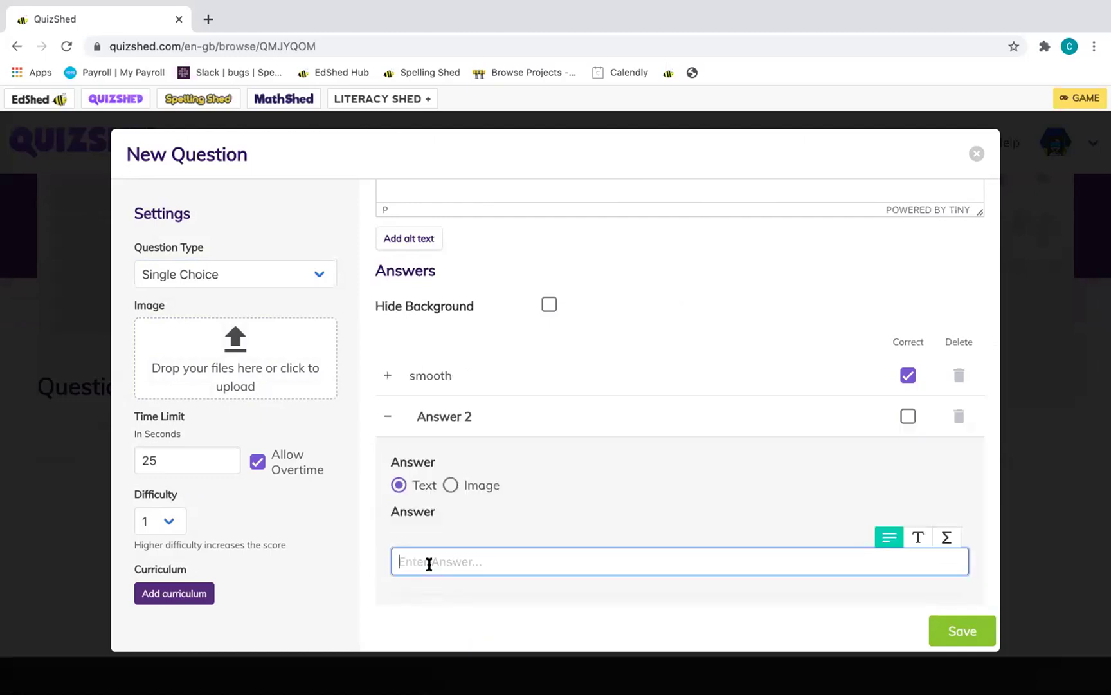
{"action": "type", "text": "bicy"}
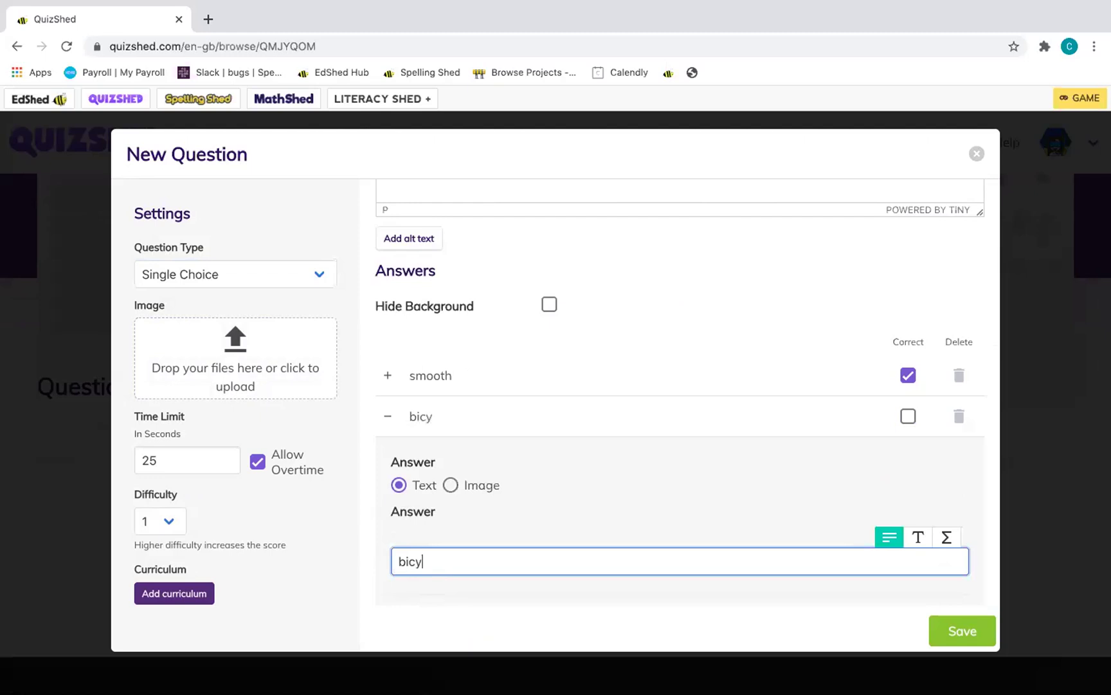
{"action": "type", "text": "cle"}
{"action": "scroll", "coordinate": [672, 524], "scroll_direction": "down", "scroll_amount": 2}
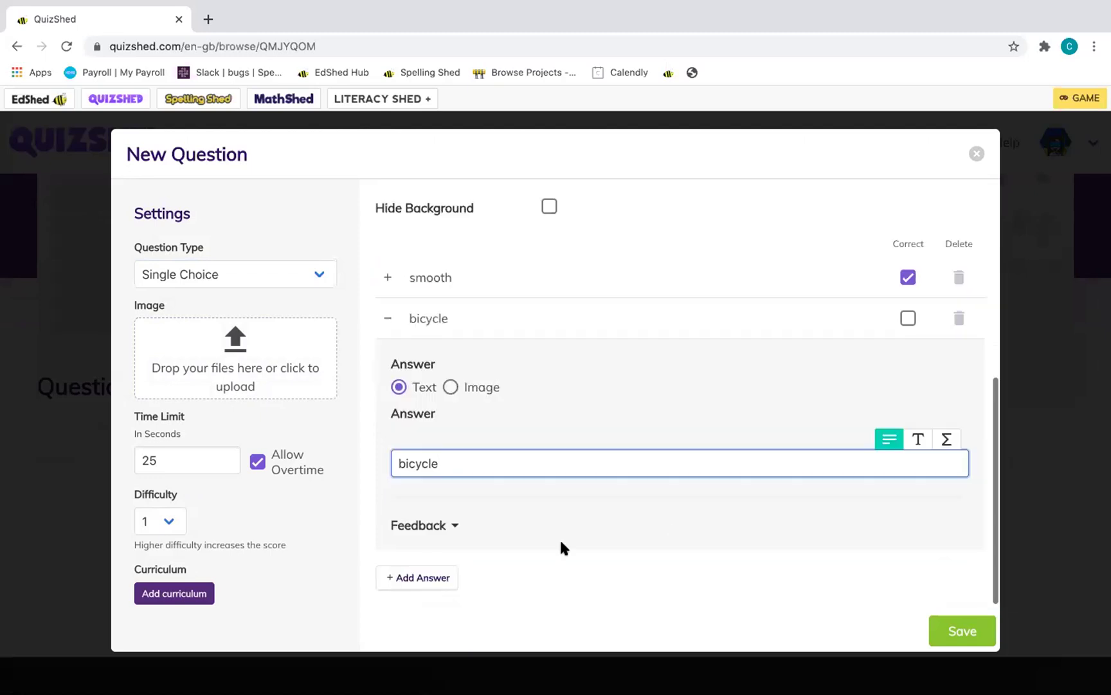
{"action": "left_click", "coordinate": [422, 577]}
{"action": "left_click", "coordinate": [501, 507]}
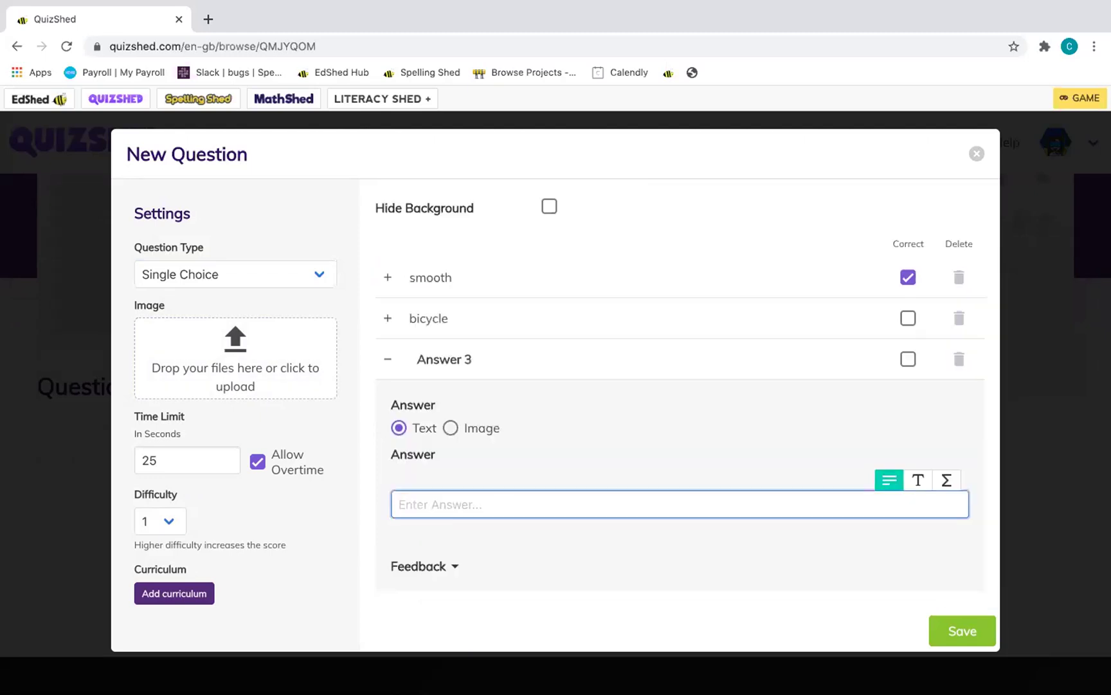
{"action": "type", "text": "run"}
- Check over the single-choice question and save it to the quiz
{"action": "scroll", "coordinate": [831, 575], "scroll_direction": "down", "scroll_amount": 1}
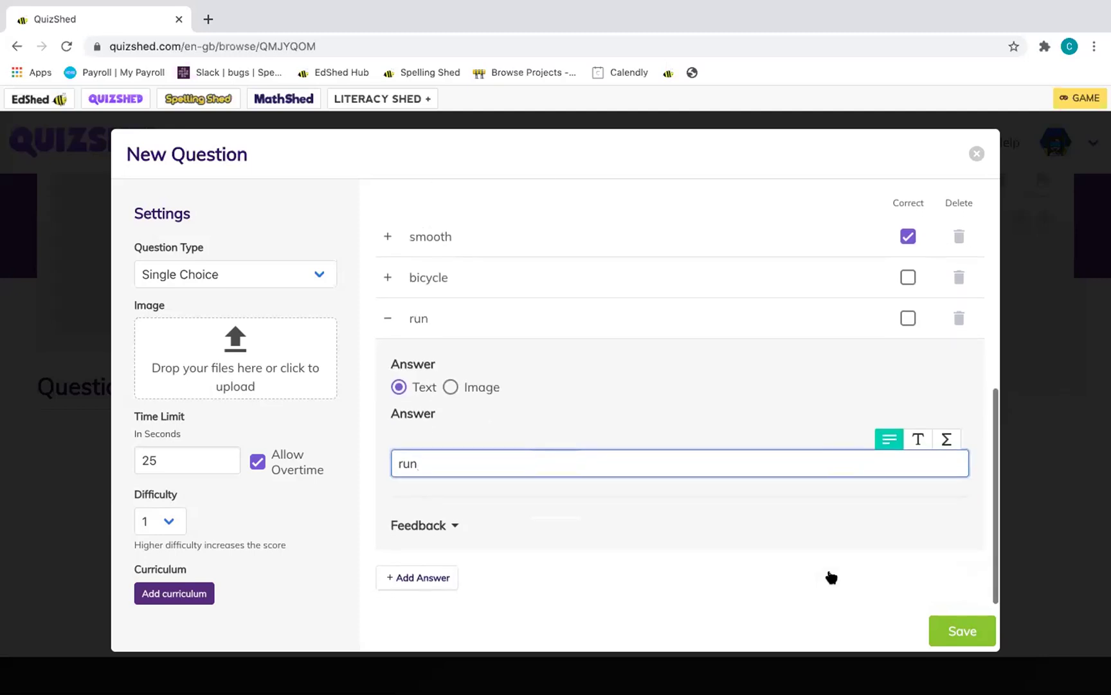
{"action": "scroll", "coordinate": [503, 492], "scroll_direction": "up", "scroll_amount": 3}
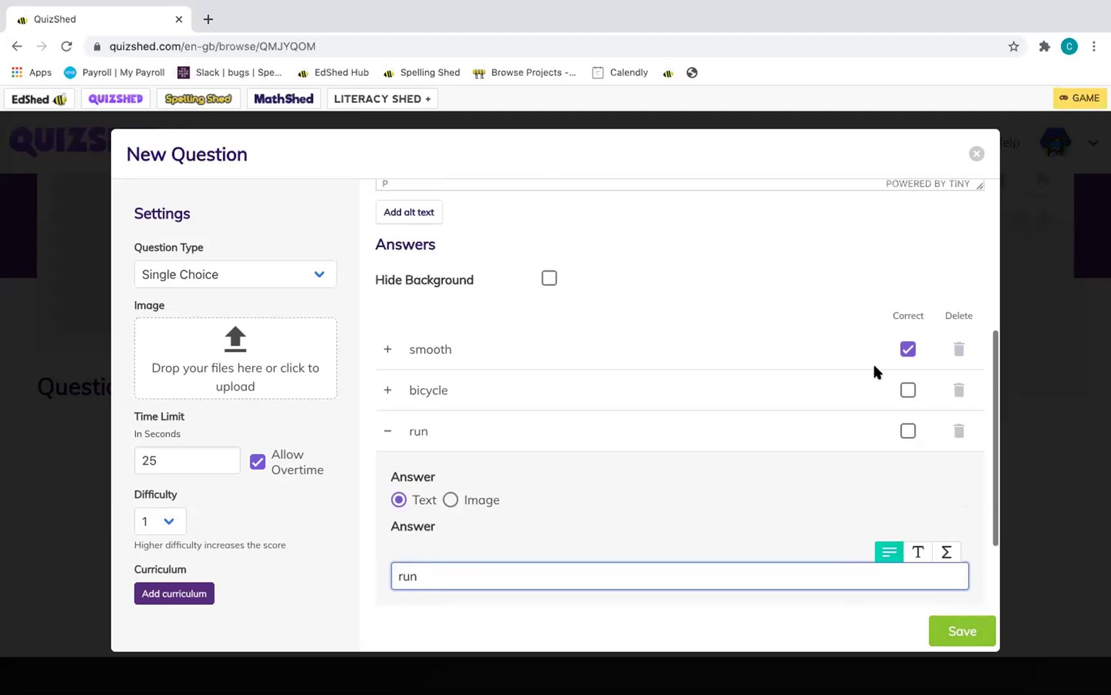
{"action": "scroll", "coordinate": [638, 358], "scroll_direction": "up", "scroll_amount": 7}
{"action": "scroll", "coordinate": [638, 357], "scroll_direction": "down", "scroll_amount": 5}
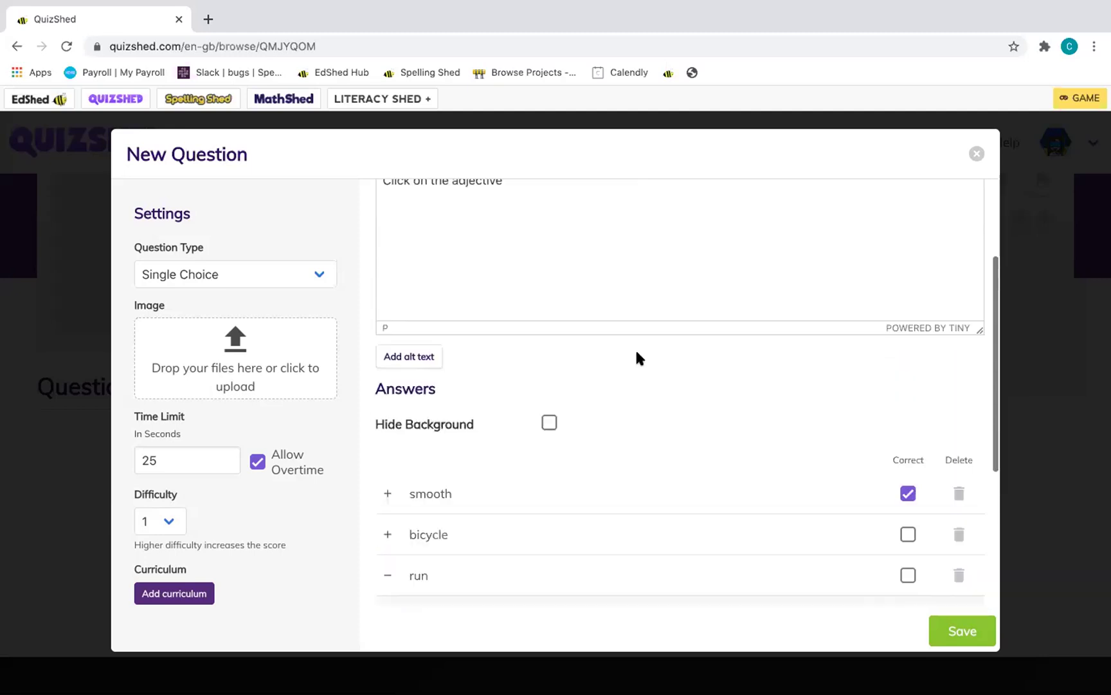
{"action": "left_click", "coordinate": [964, 637]}
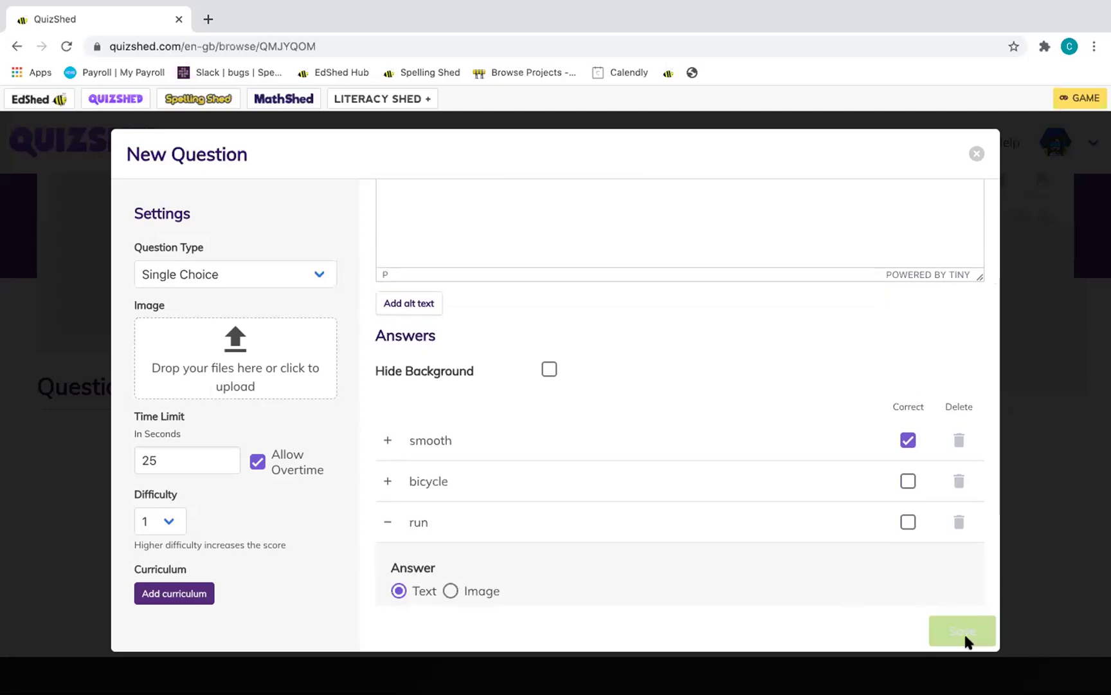
{"action": "scroll", "coordinate": [964, 632], "scroll_direction": "down", "scroll_amount": 2}
{"action": "scroll", "coordinate": [965, 640], "scroll_direction": "down", "scroll_amount": 1}
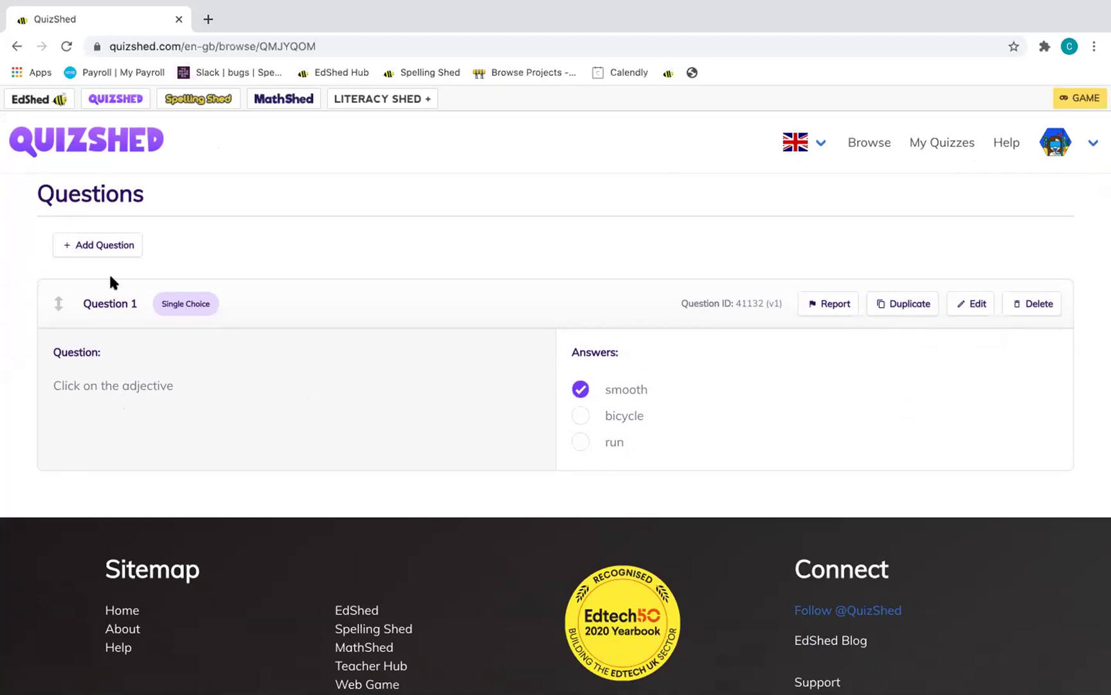
- Add a second question and change its type from Single Choice to Text
{"action": "left_click", "coordinate": [96, 244]}
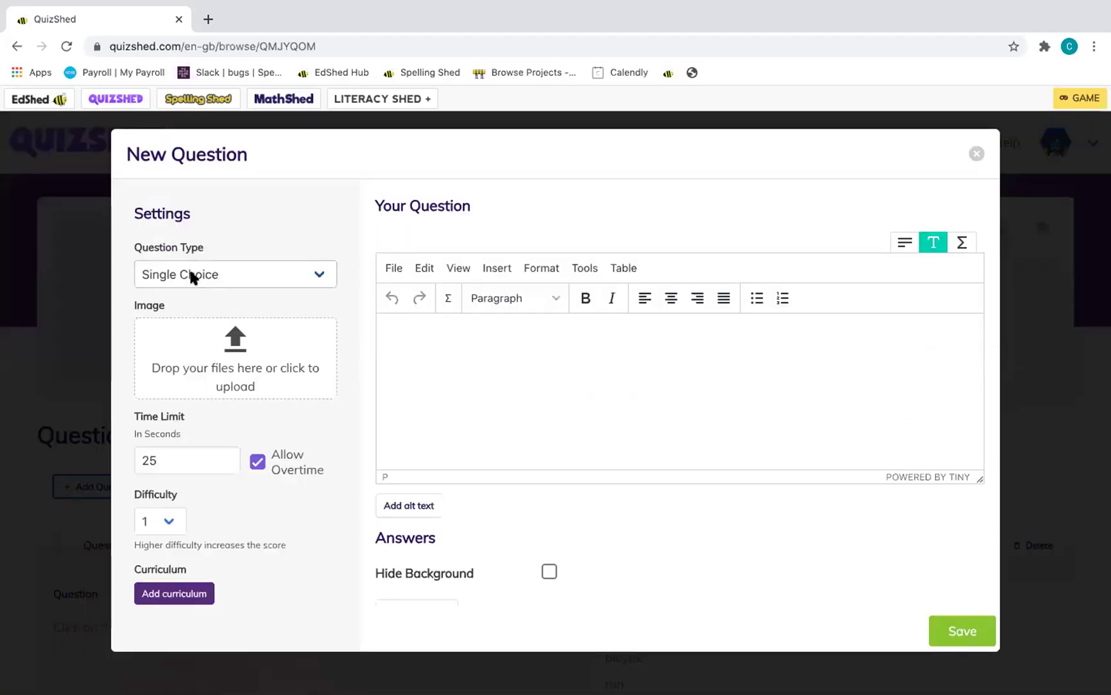
{"action": "left_click", "coordinate": [191, 276]}
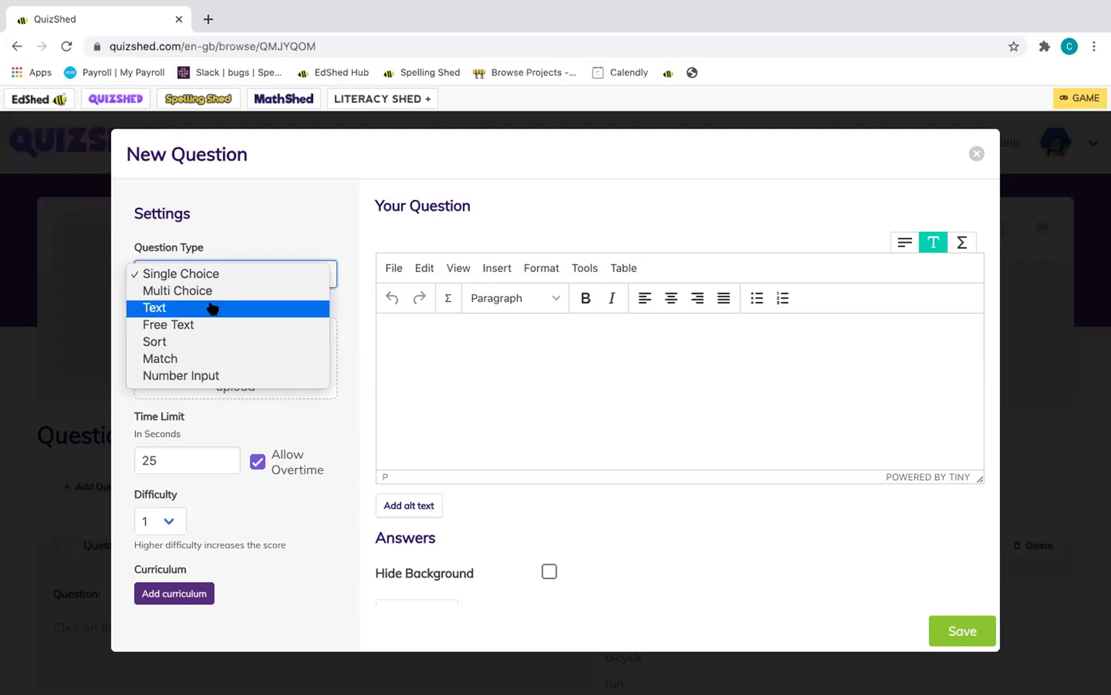
{"action": "left_click", "coordinate": [212, 309]}
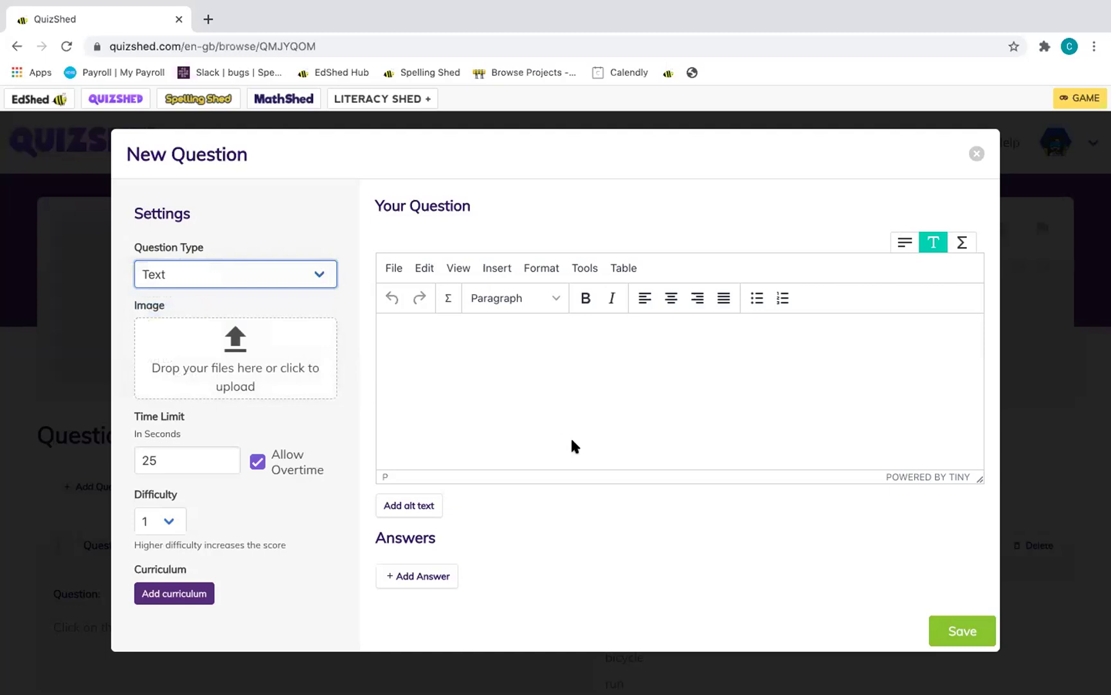
{"action": "left_click", "coordinate": [490, 379]}
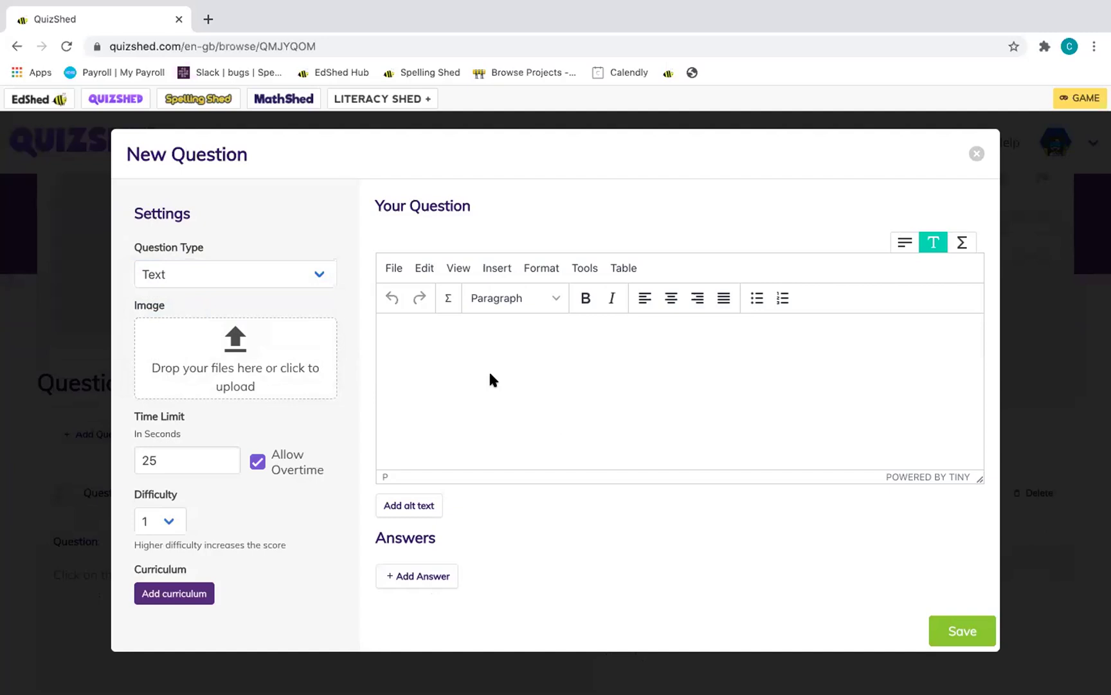
- Type the prompt 'Copy and type the adjective from this sentence. The shiny balloon', fixing typos
{"action": "type", "text": "Copy and type the a"}
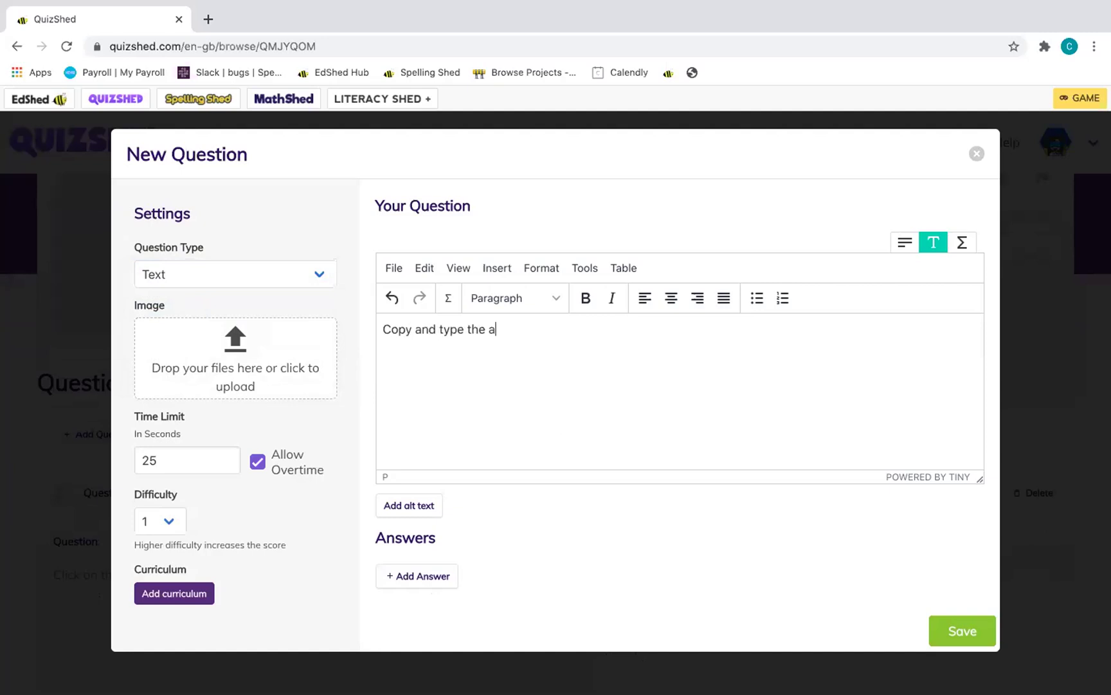
{"action": "type", "text": "djective from this s"}
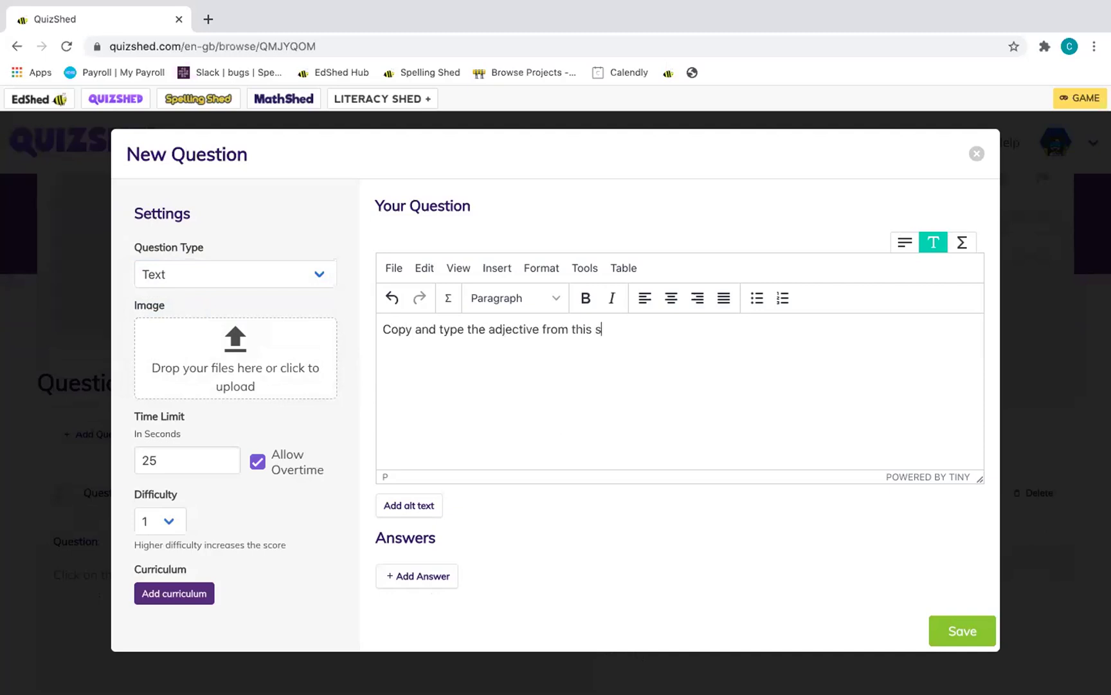
{"action": "type", "text": "ntenceThe resiny"}
{"action": "key", "text": "BackSpace"}
{"action": "key", "text": "BackSpace"}
{"action": "key", "text": "BackSpace"}
{"action": "type", "text": "hiny balloonm"}
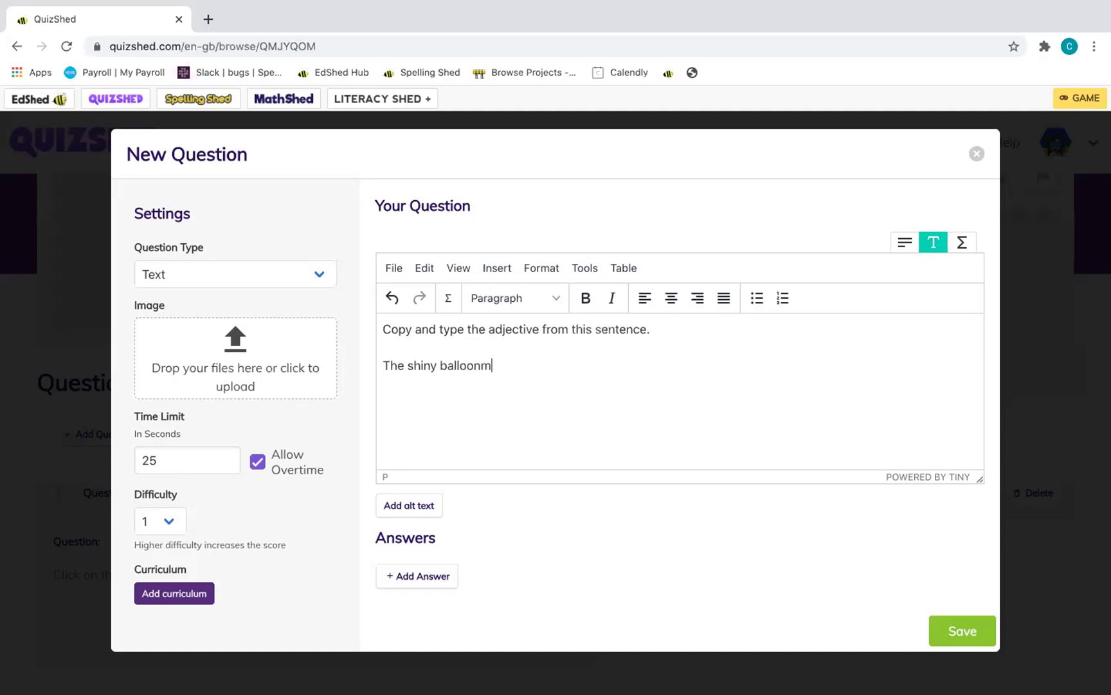
- Add 'shiny' as the accepted answer and save the Text question
{"action": "left_click", "coordinate": [445, 578]}
{"action": "scroll", "coordinate": [570, 563], "scroll_direction": "down", "scroll_amount": 3}
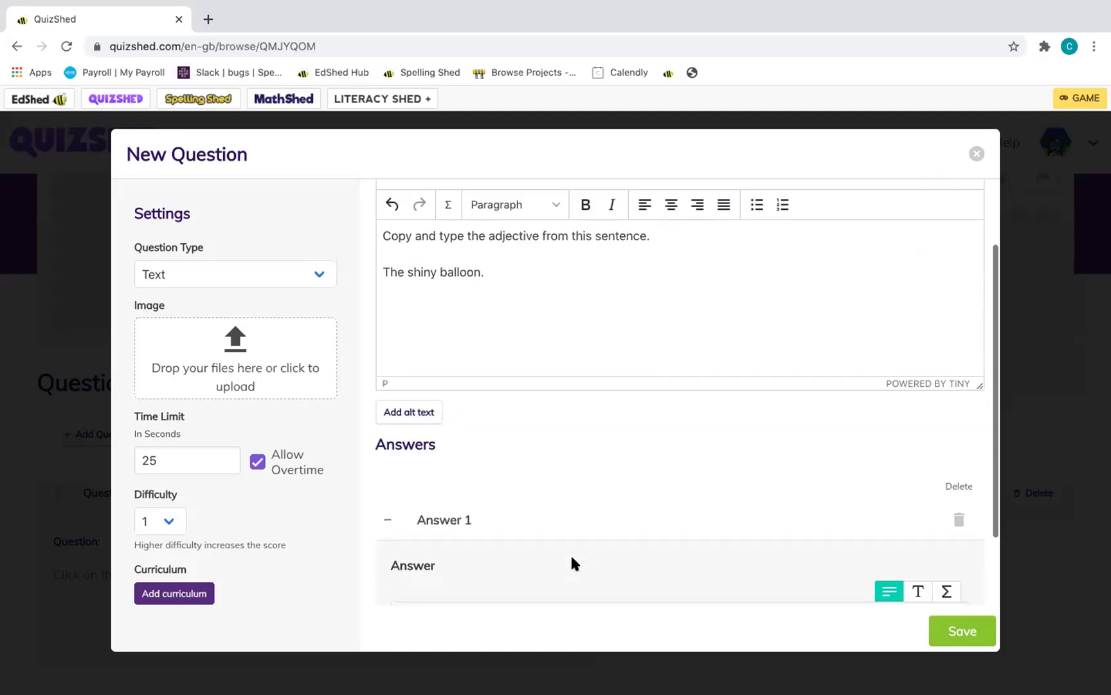
{"action": "scroll", "coordinate": [454, 555], "scroll_direction": "down", "scroll_amount": 3}
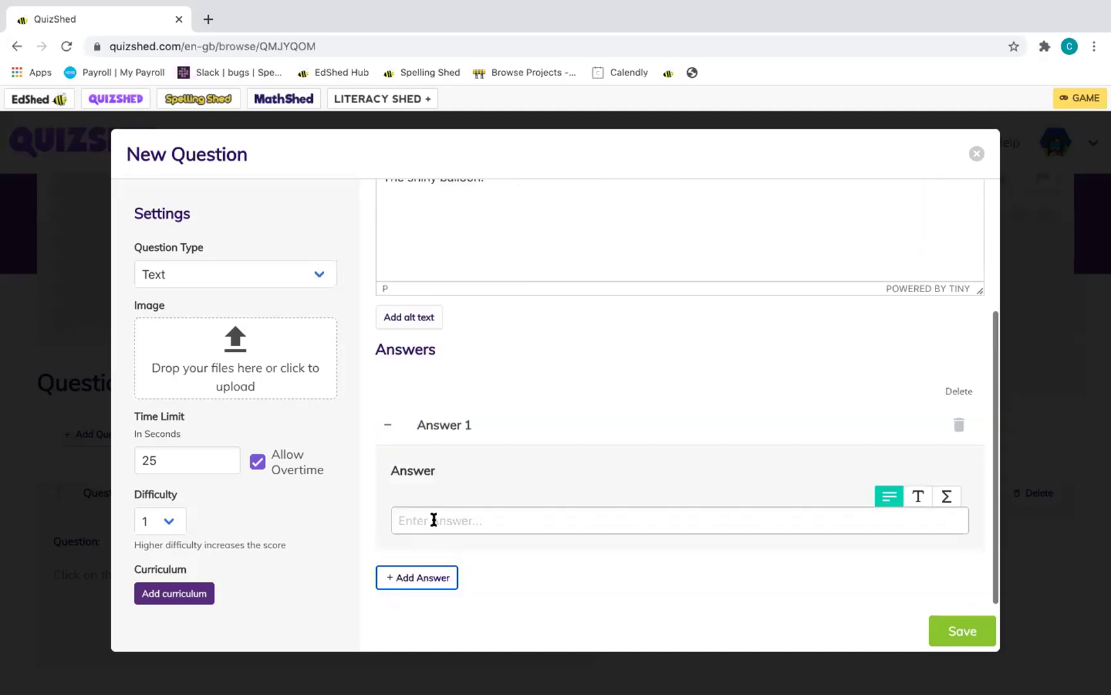
{"action": "left_click", "coordinate": [433, 520]}
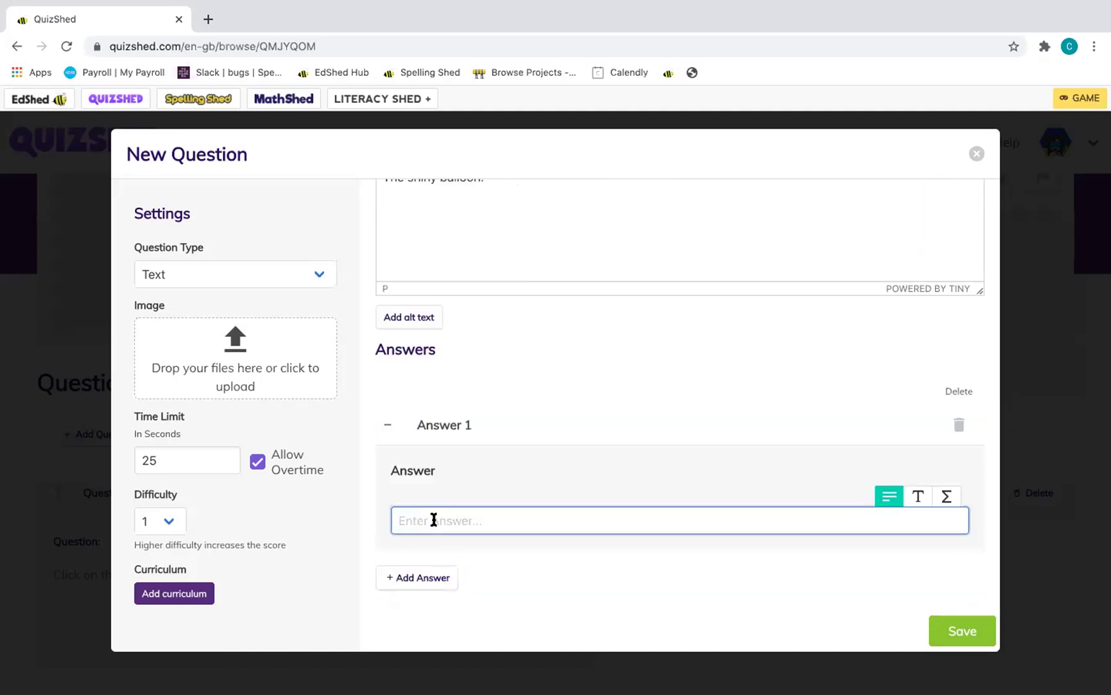
{"action": "scroll", "coordinate": [434, 519], "scroll_direction": "up", "scroll_amount": 1}
{"action": "type", "text": "shiny"}
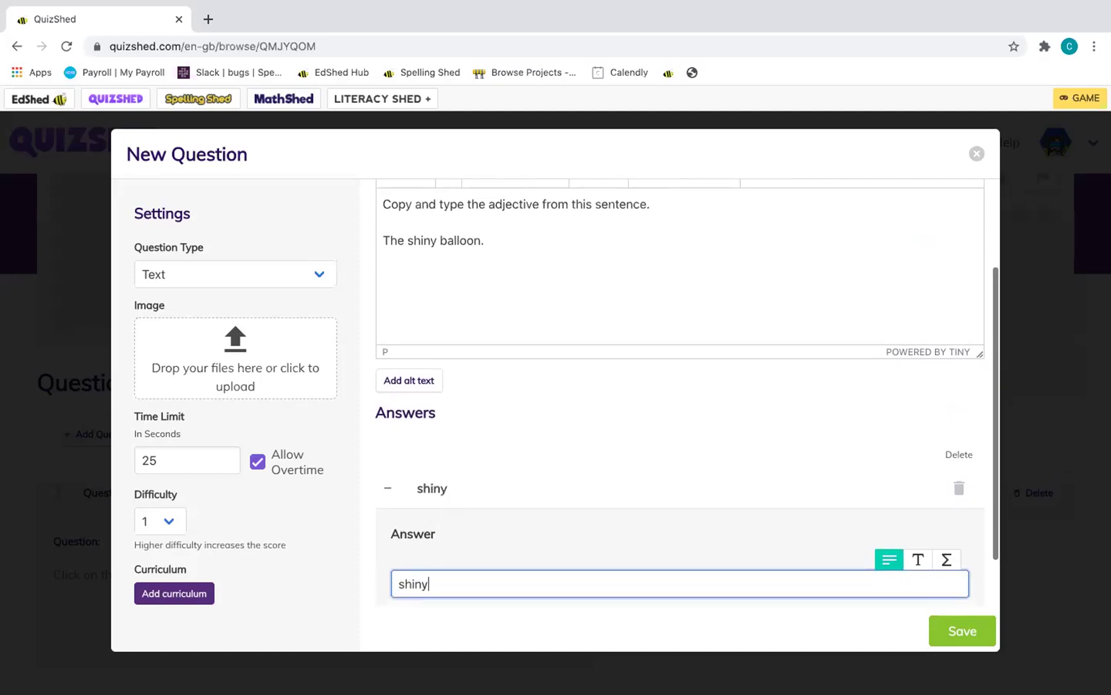
{"action": "scroll", "coordinate": [431, 522], "scroll_direction": "down", "scroll_amount": 1}
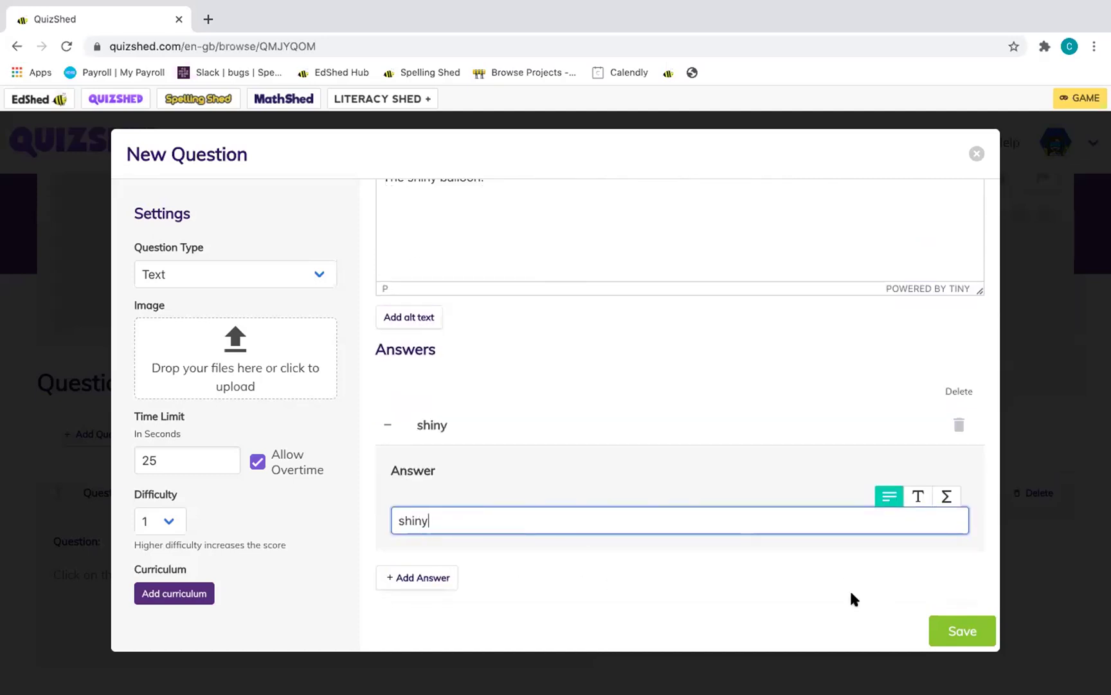
{"action": "scroll", "coordinate": [675, 592], "scroll_direction": "up", "scroll_amount": 2}
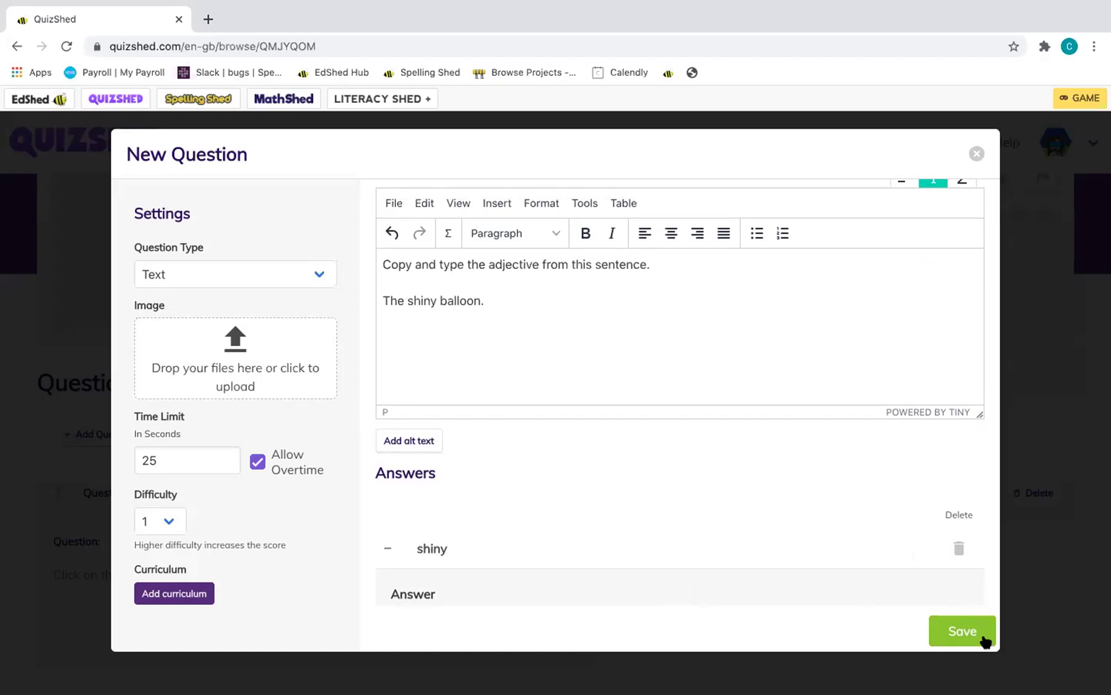
{"action": "left_click", "coordinate": [963, 631]}
{"action": "scroll", "coordinate": [549, 480], "scroll_direction": "down", "scroll_amount": 5}
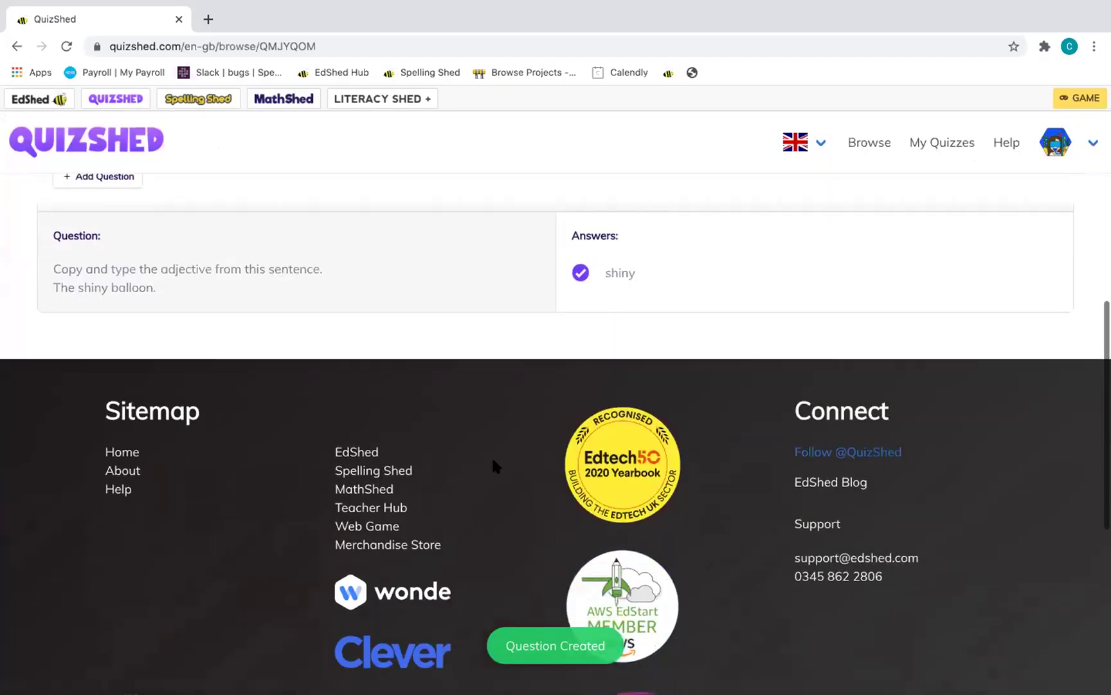
{"action": "scroll", "coordinate": [317, 372], "scroll_direction": "up", "scroll_amount": 5}
- Add a third question and switch its type to Sort
{"action": "left_click", "coordinate": [97, 176]}
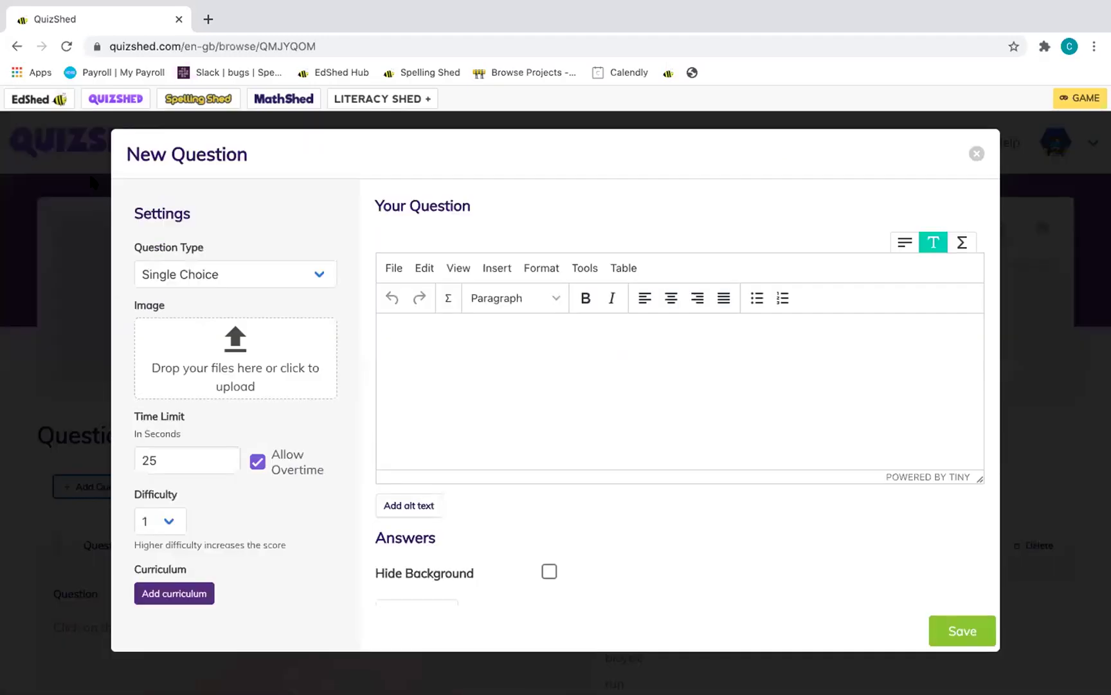
{"action": "left_click", "coordinate": [209, 280]}
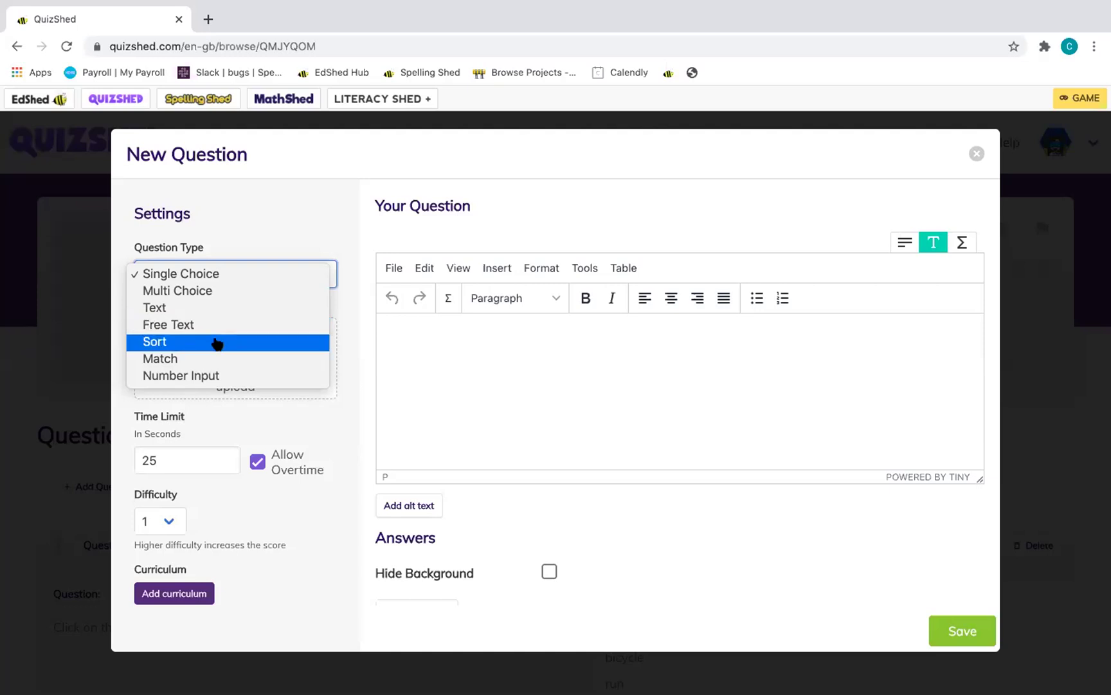
{"action": "left_click", "coordinate": [217, 341]}
{"action": "scroll", "coordinate": [554, 417], "scroll_direction": "down", "scroll_amount": 3}
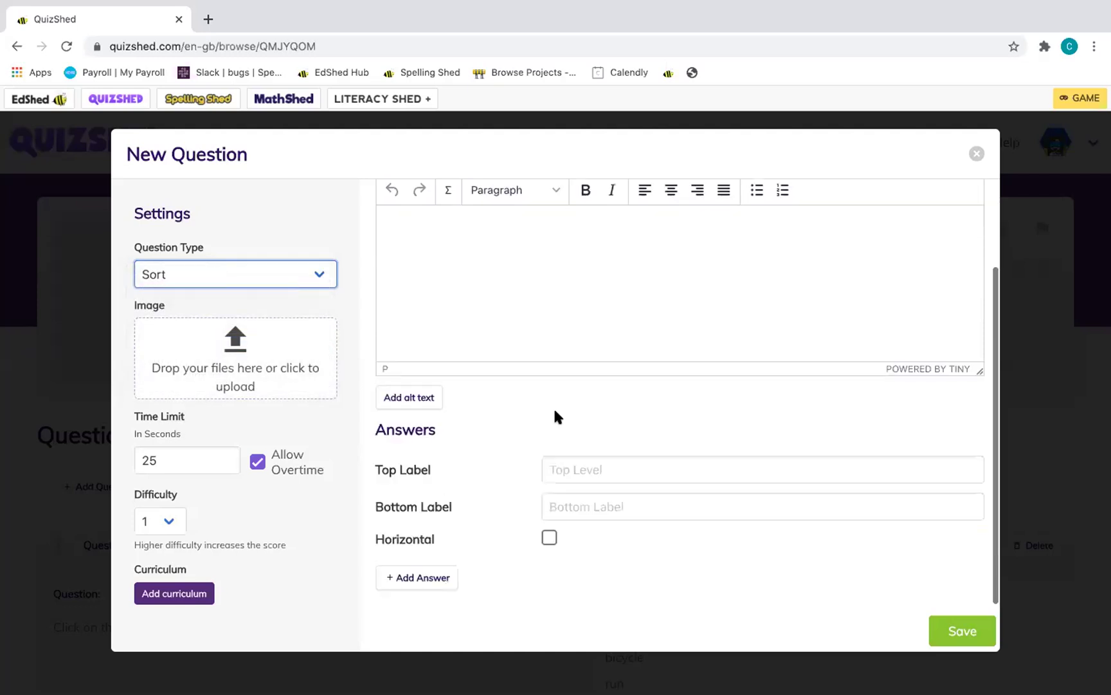
{"action": "scroll", "coordinate": [555, 416], "scroll_direction": "up", "scroll_amount": 3}
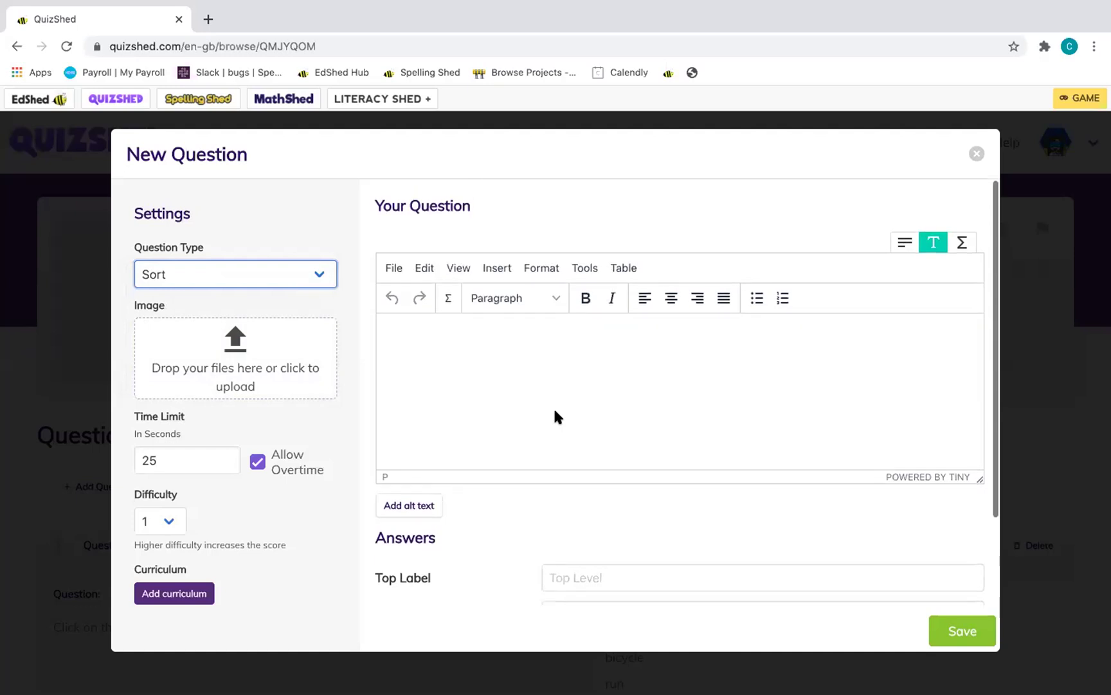
- Write the Sort prompt 'Sort the numbers from smallest to largest.' followed by 'The smallest number needs to start at the top.'
{"action": "left_click", "coordinate": [493, 358]}
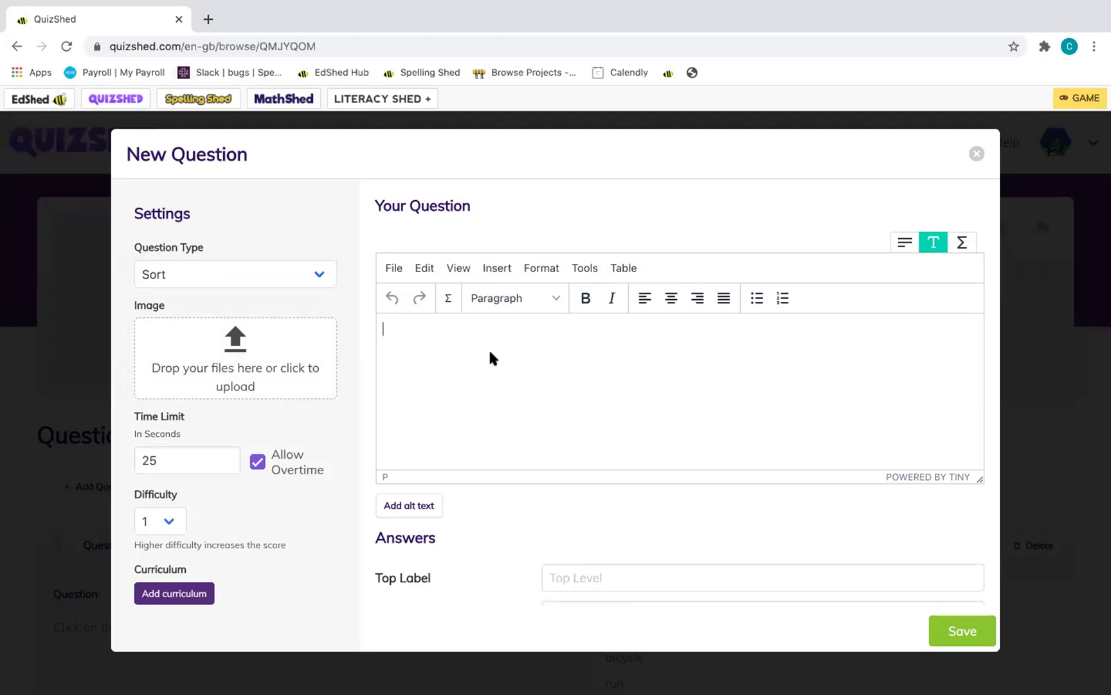
{"action": "type", "text": "Sort the numbers from "}
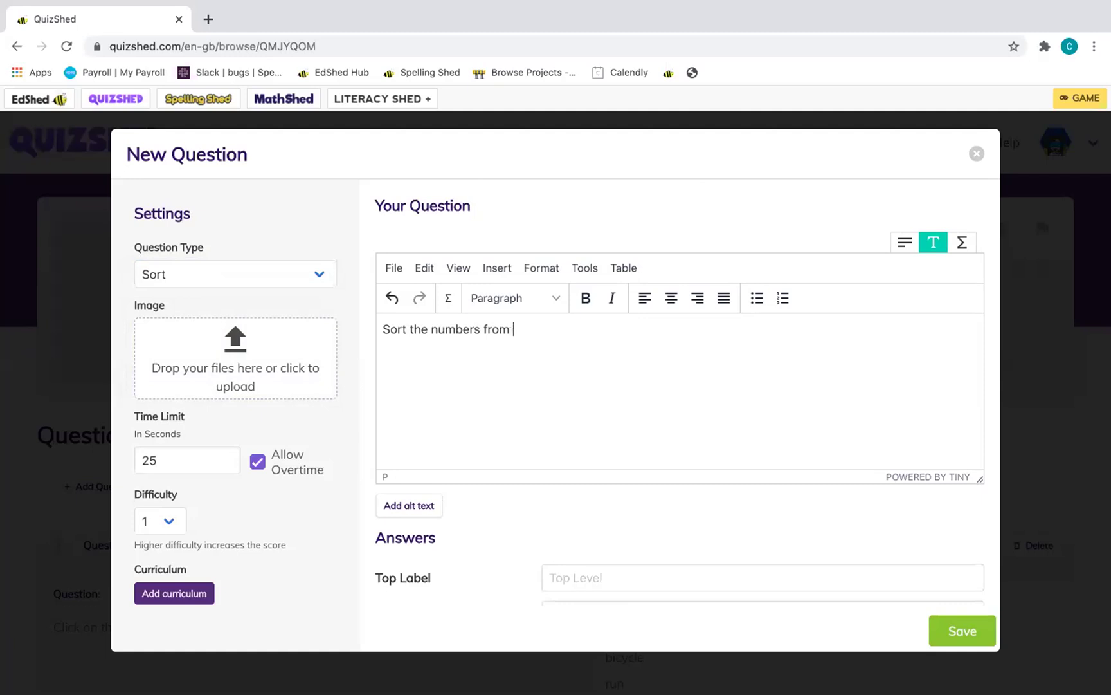
{"action": "type", "text": "smallest to largest"}
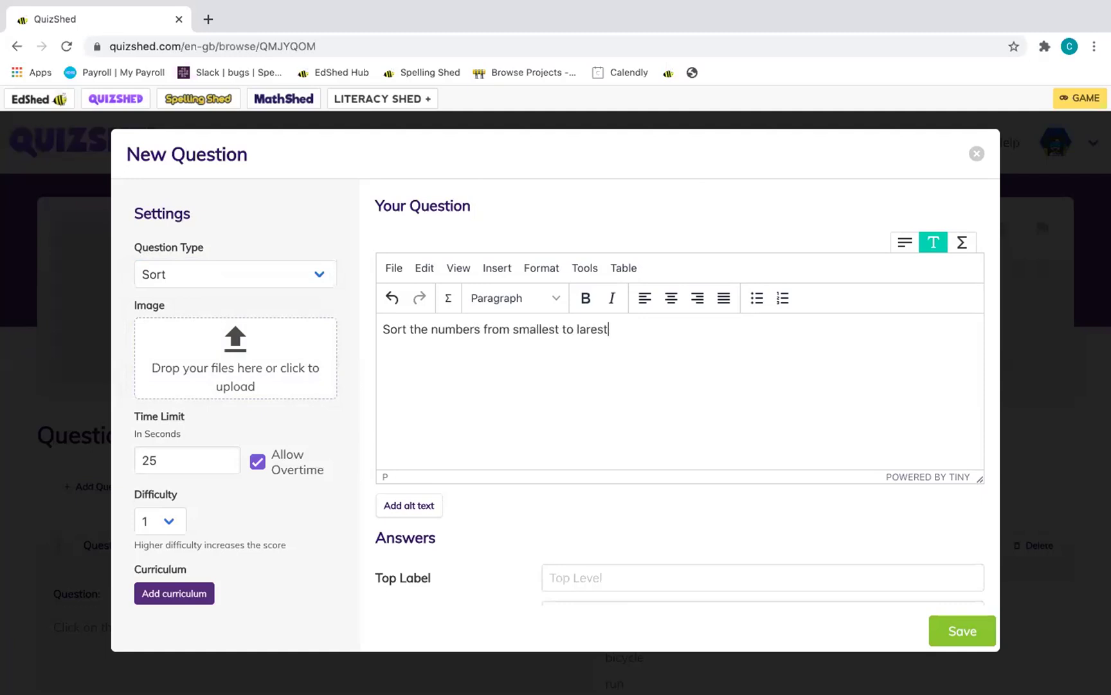
{"action": "key", "text": "BackSpace"}
{"action": "key", "text": "BackSpace"}
{"action": "key", "text": "BackSpace"}
{"action": "type", "text": "gest."}
{"action": "key", "text": "Return"}
{"action": "type", "text": "JH"}
{"action": "type", "text": "The smallest nu"}
{"action": "type", "text": "mber n"}
{"action": "key", "text": "BackSpace"}
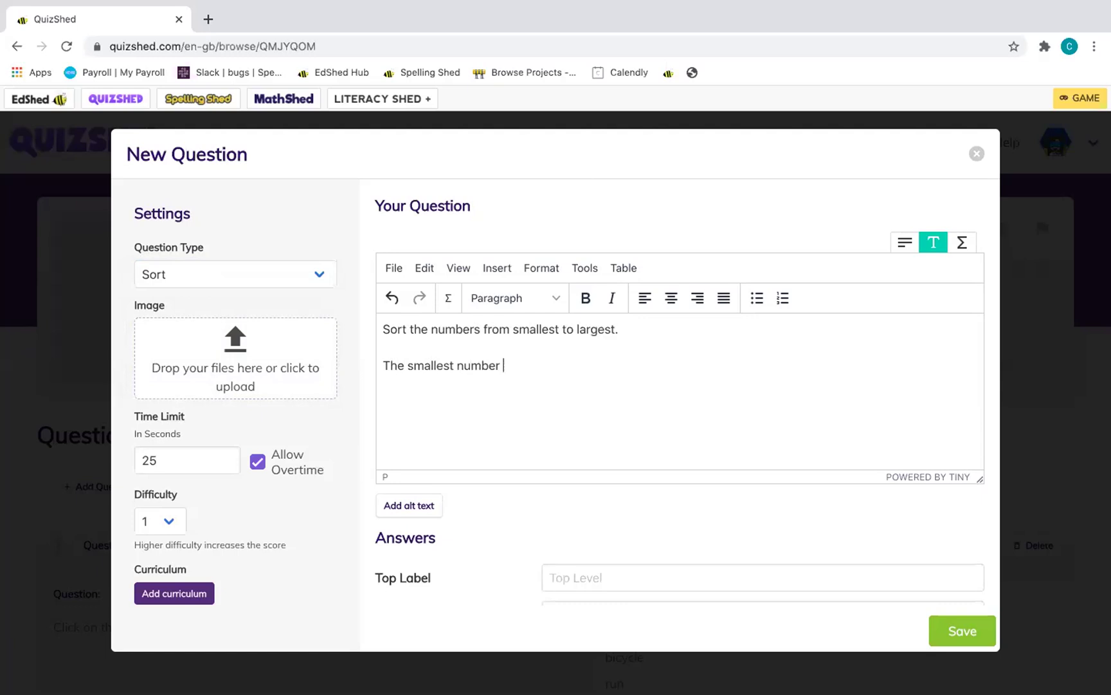
{"action": "type", "text": "needs to start at the top"}
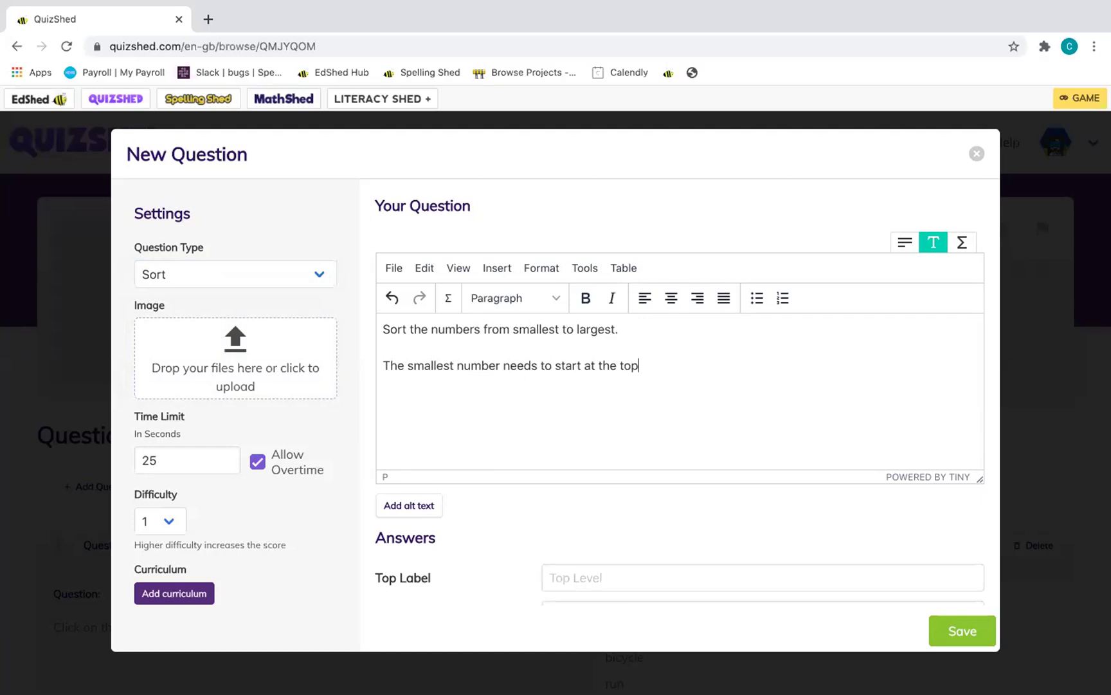
{"action": "type", "text": "."}
{"action": "scroll", "coordinate": [643, 385], "scroll_direction": "down", "scroll_amount": 3}
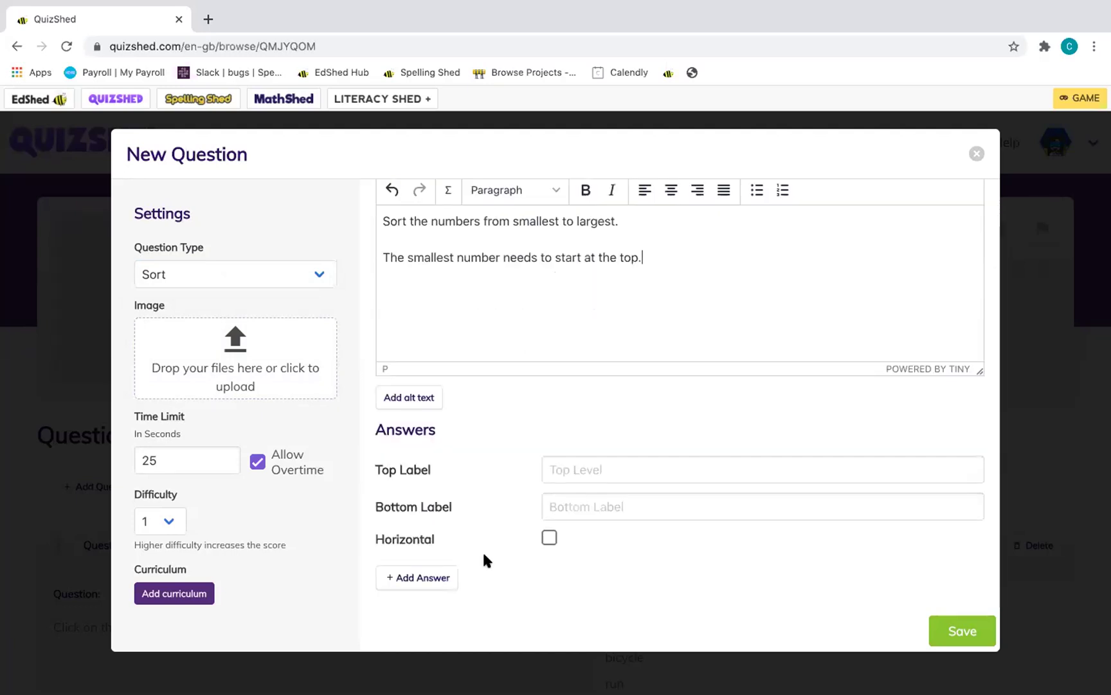
- Add three sort answers: 300, 3 and 30
{"action": "left_click", "coordinate": [409, 578]}
{"action": "scroll", "coordinate": [410, 583], "scroll_direction": "down", "scroll_amount": 4}
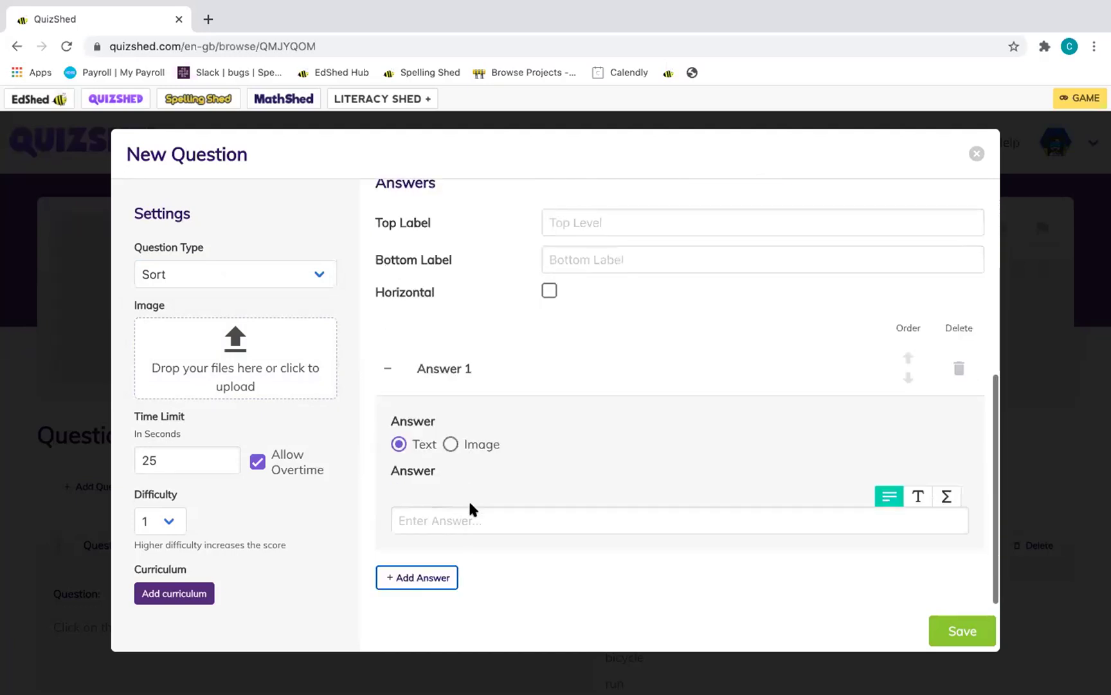
{"action": "left_click", "coordinate": [460, 522]}
{"action": "type", "text": "300"}
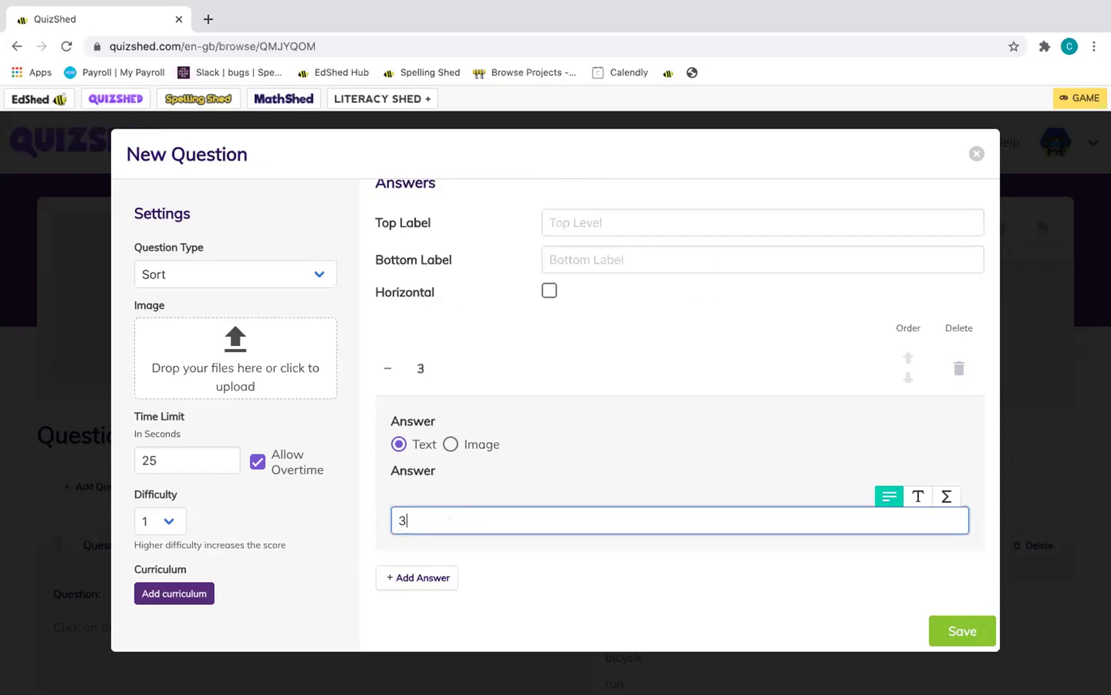
{"action": "left_click", "coordinate": [445, 576]}
{"action": "left_click", "coordinate": [443, 566]}
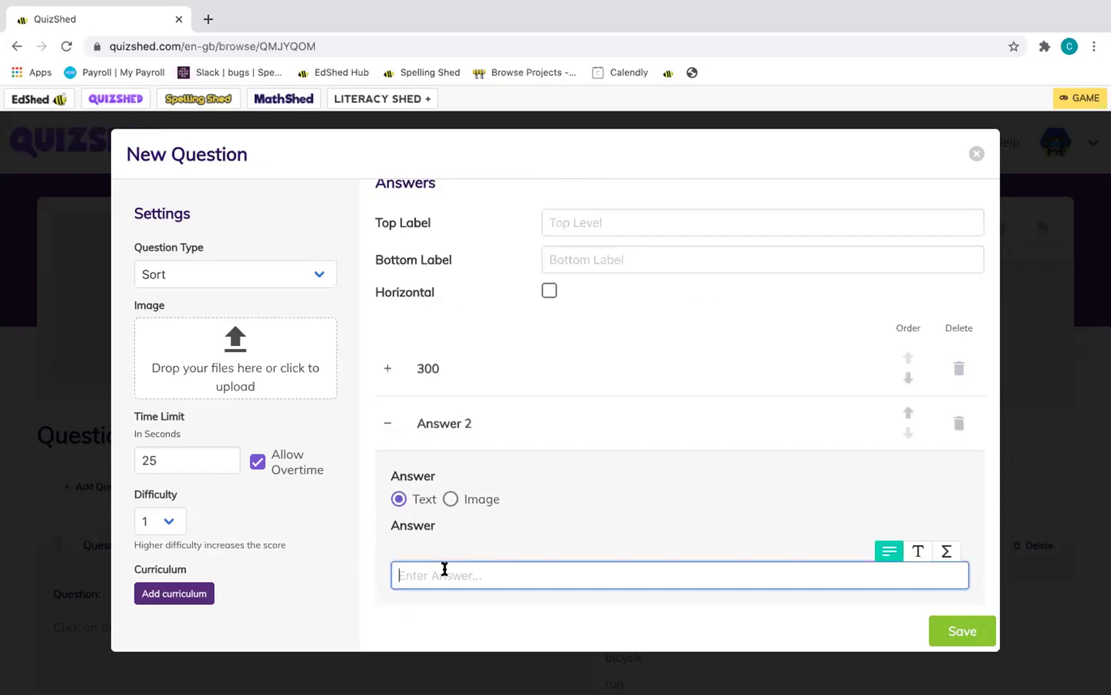
{"action": "type", "text": "3"}
{"action": "scroll", "coordinate": [502, 564], "scroll_direction": "down", "scroll_amount": 1}
{"action": "left_click", "coordinate": [450, 574]}
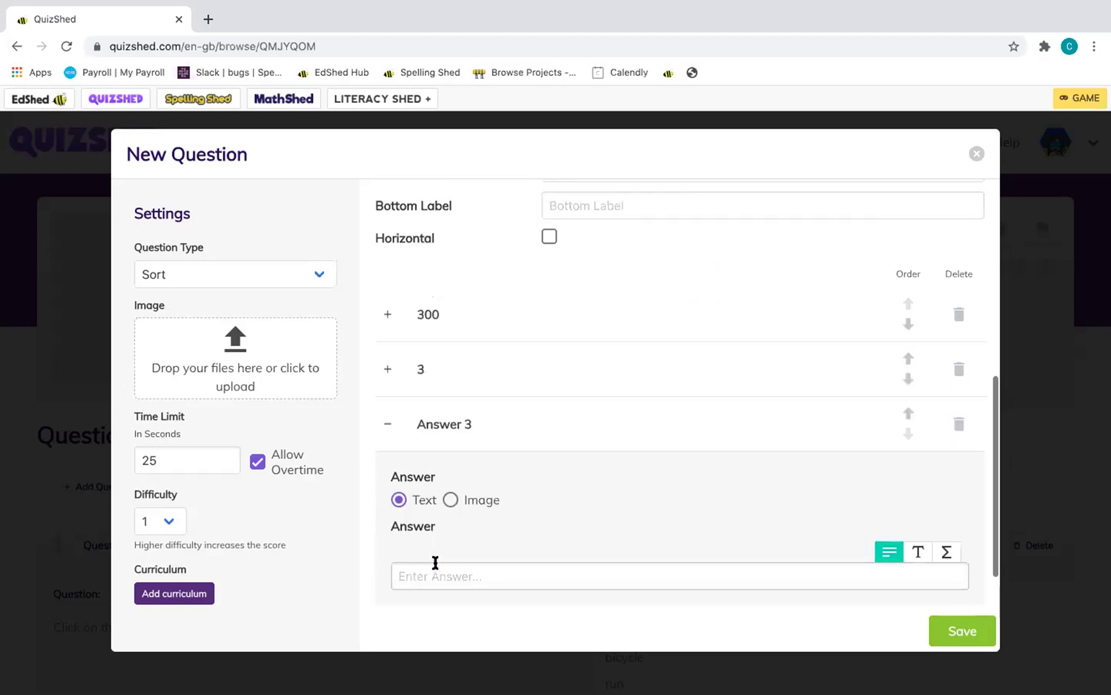
{"action": "left_click", "coordinate": [442, 570]}
{"action": "type", "text": "30"}
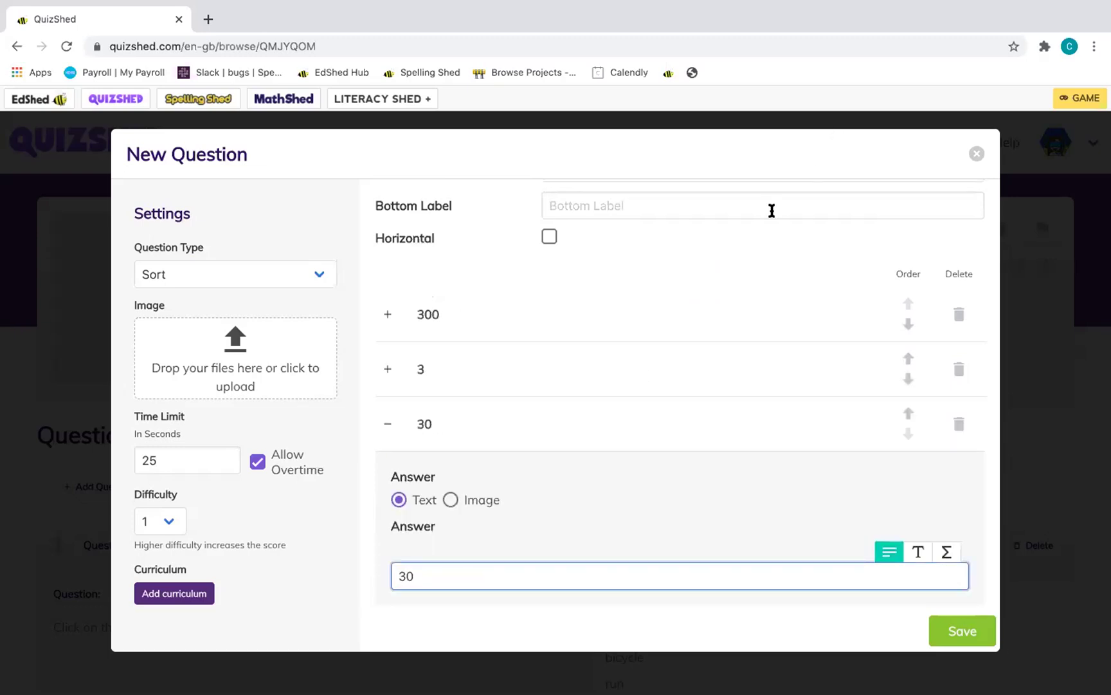
{"action": "left_click", "coordinate": [732, 265]}
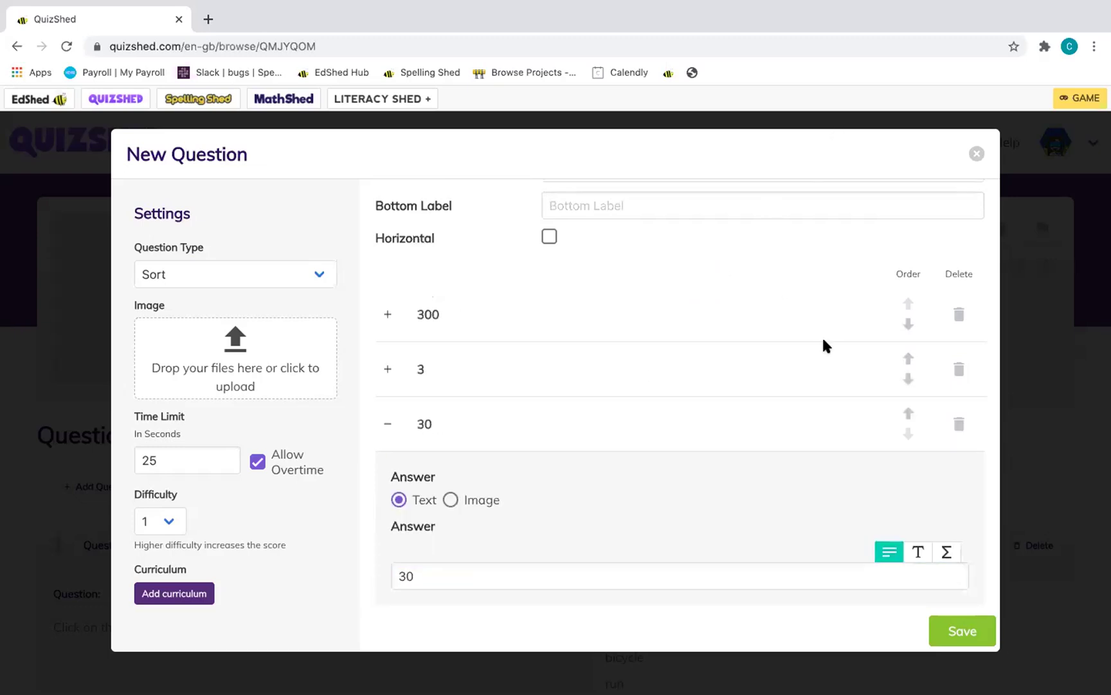
- Reorder the answers to 3, 30, 300 from top to bottom
{"action": "left_click", "coordinate": [908, 359]}
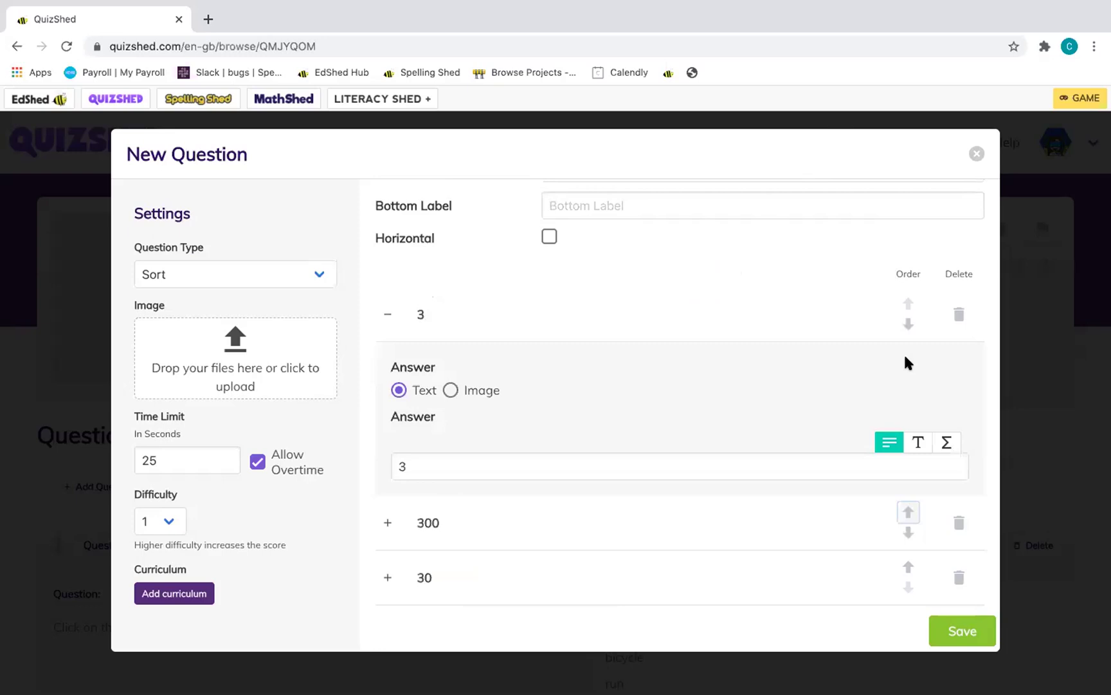
{"action": "left_click", "coordinate": [763, 329]}
{"action": "left_click", "coordinate": [908, 475]}
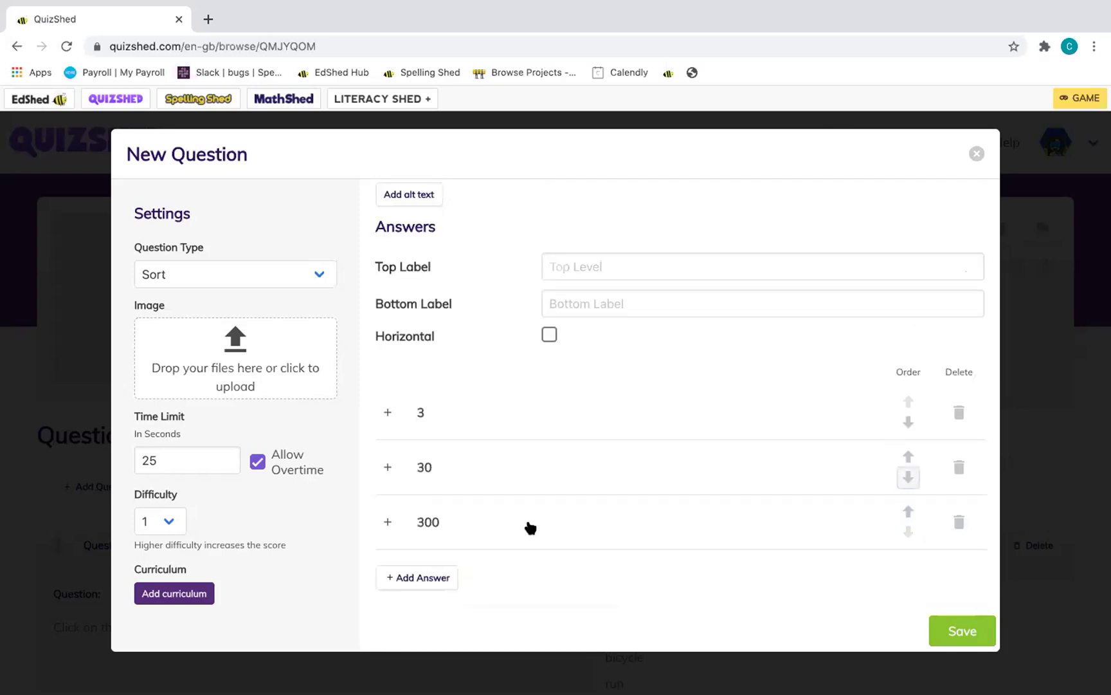
{"action": "scroll", "coordinate": [450, 495], "scroll_direction": "up", "scroll_amount": 3}
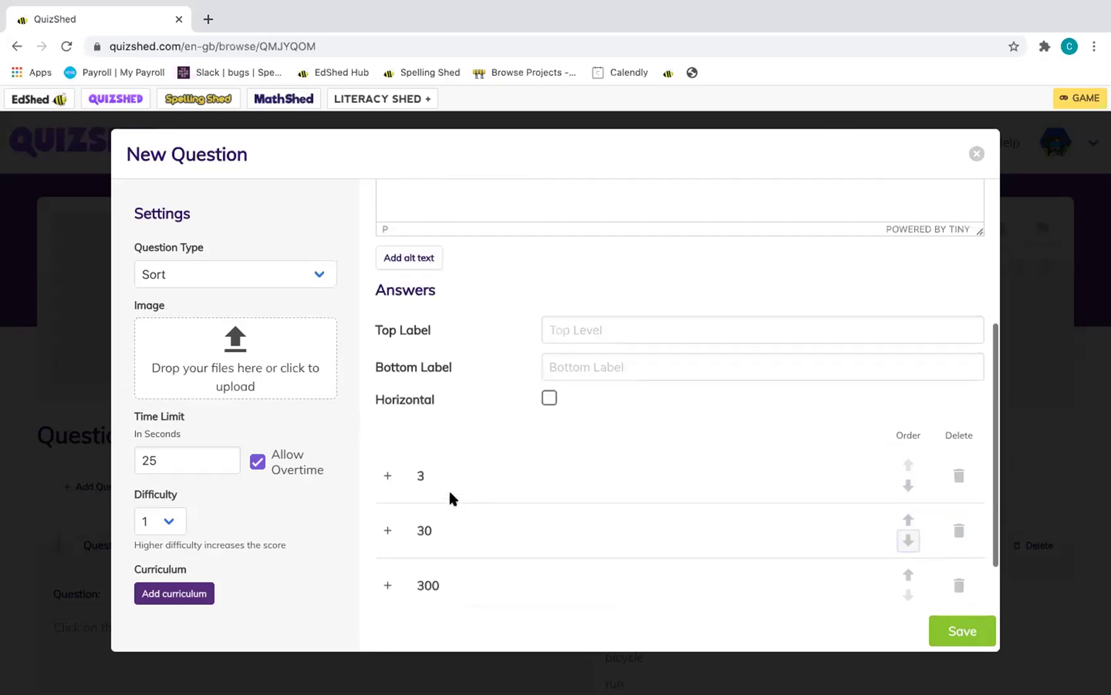
{"action": "scroll", "coordinate": [450, 495], "scroll_direction": "down", "scroll_amount": 2}
{"action": "scroll", "coordinate": [451, 495], "scroll_direction": "up", "scroll_amount": 3}
- Keep the difficulty at 1 and save the Sort question to the Adjectives quiz
{"action": "scroll", "coordinate": [450, 495], "scroll_direction": "up", "scroll_amount": 1}
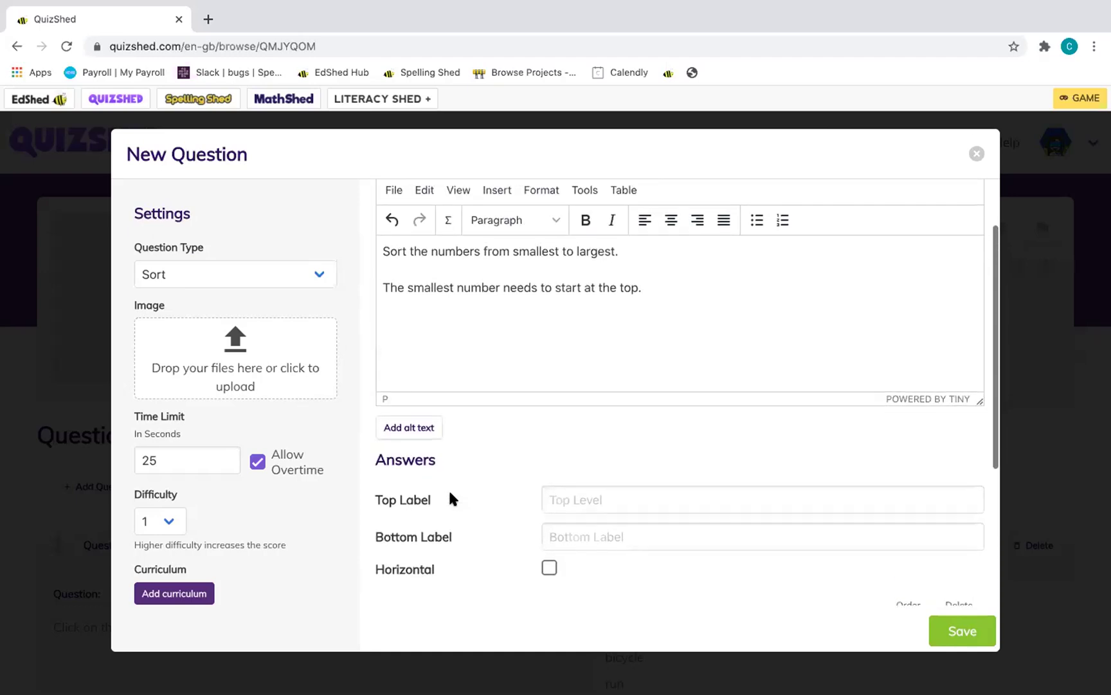
{"action": "scroll", "coordinate": [449, 476], "scroll_direction": "down", "scroll_amount": 4}
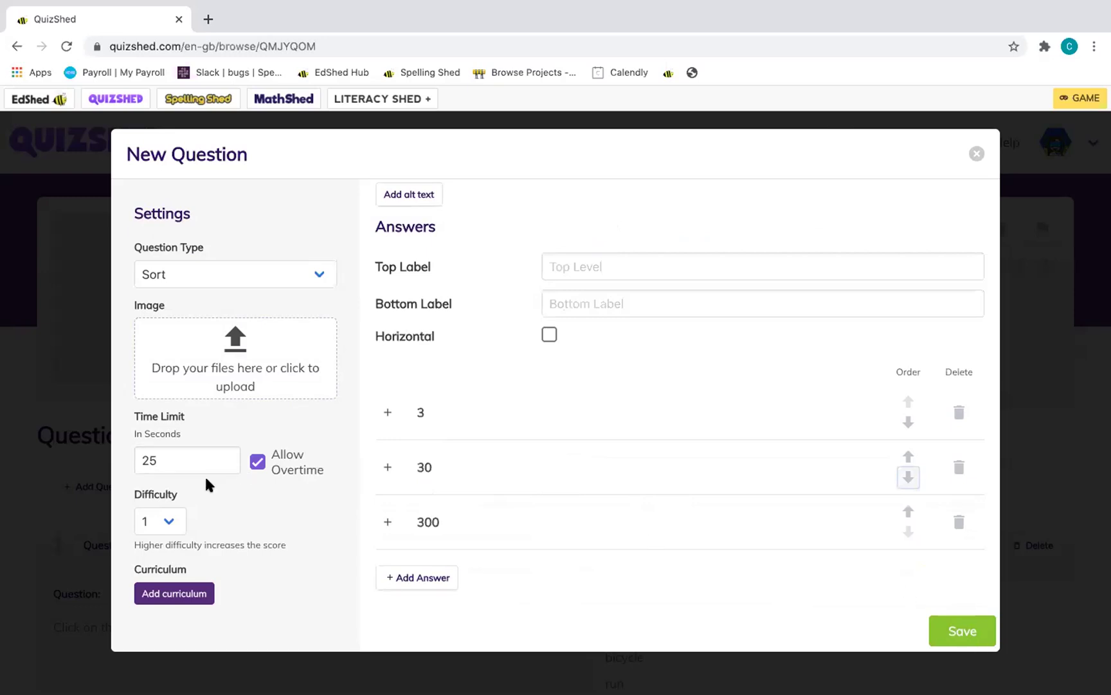
{"action": "left_click", "coordinate": [174, 531]}
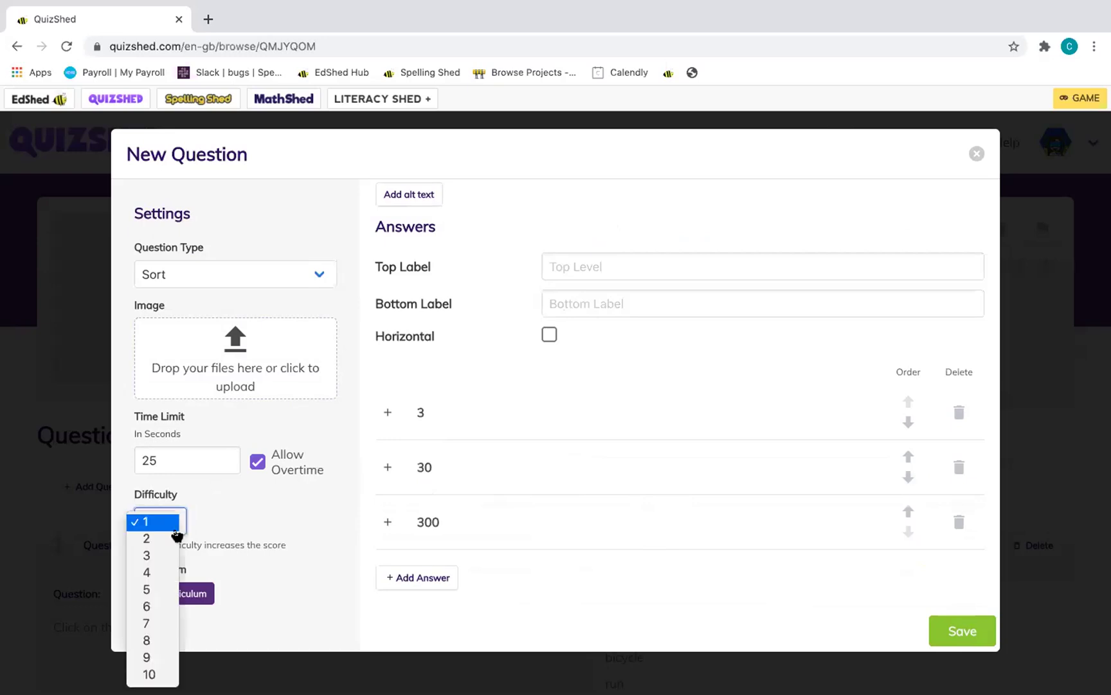
{"action": "left_click", "coordinate": [260, 521]}
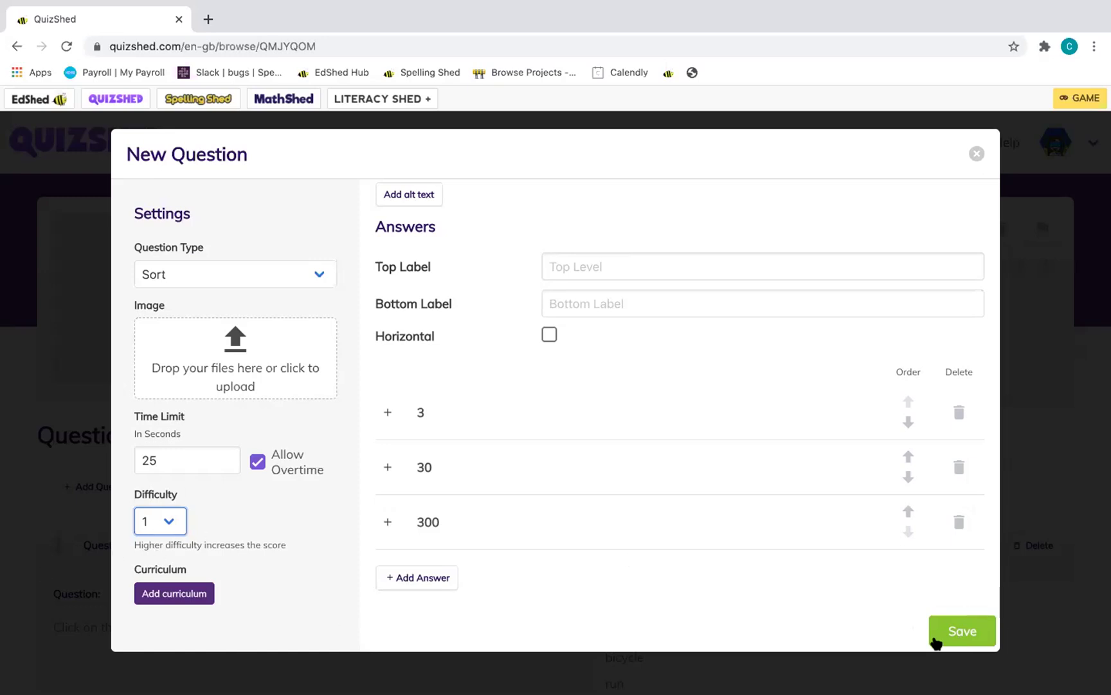
{"action": "left_click", "coordinate": [954, 638]}
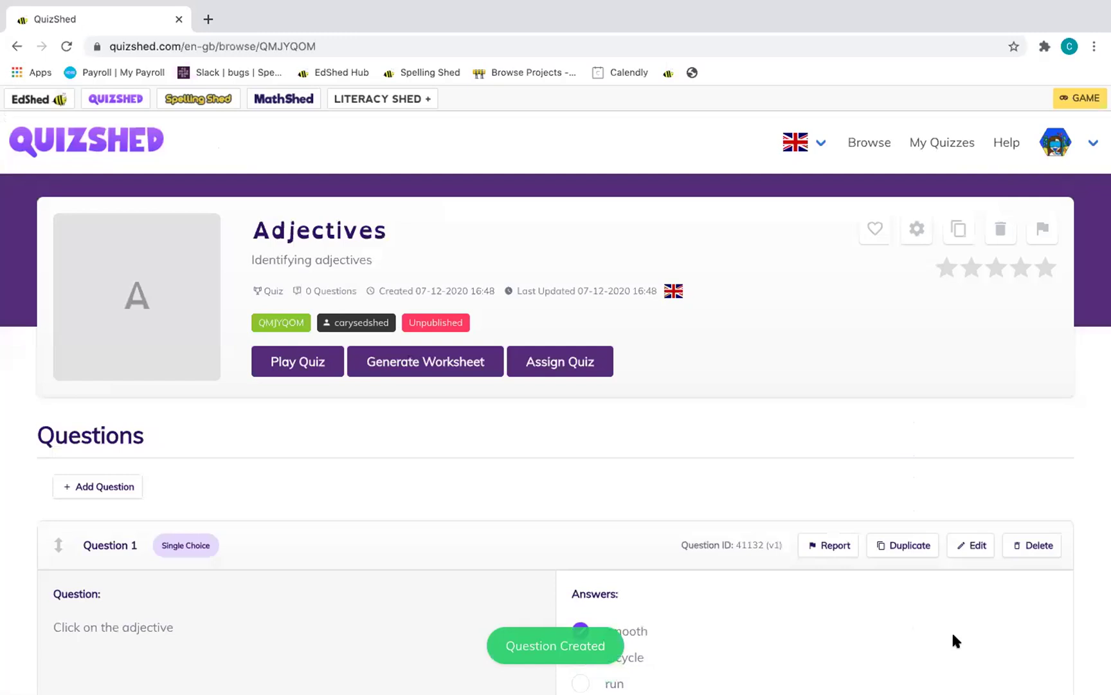
- Add a new Match question with the prompt 'Match the colours to the objects.'
{"action": "scroll", "coordinate": [953, 640], "scroll_direction": "up", "scroll_amount": 15}
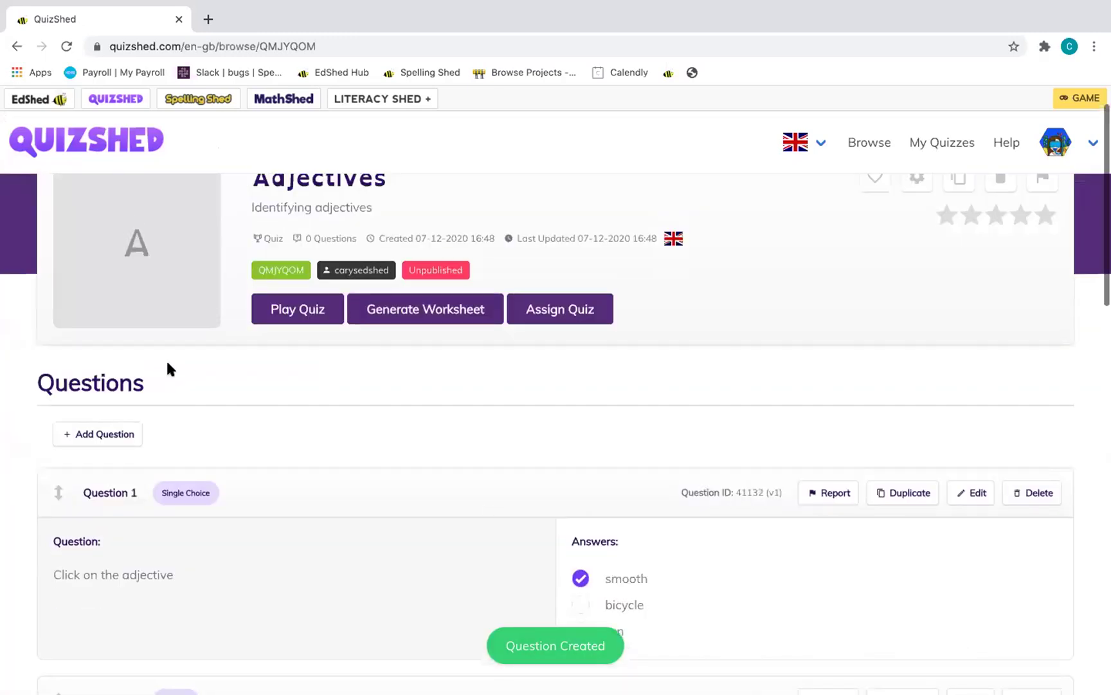
{"action": "left_click", "coordinate": [124, 432]}
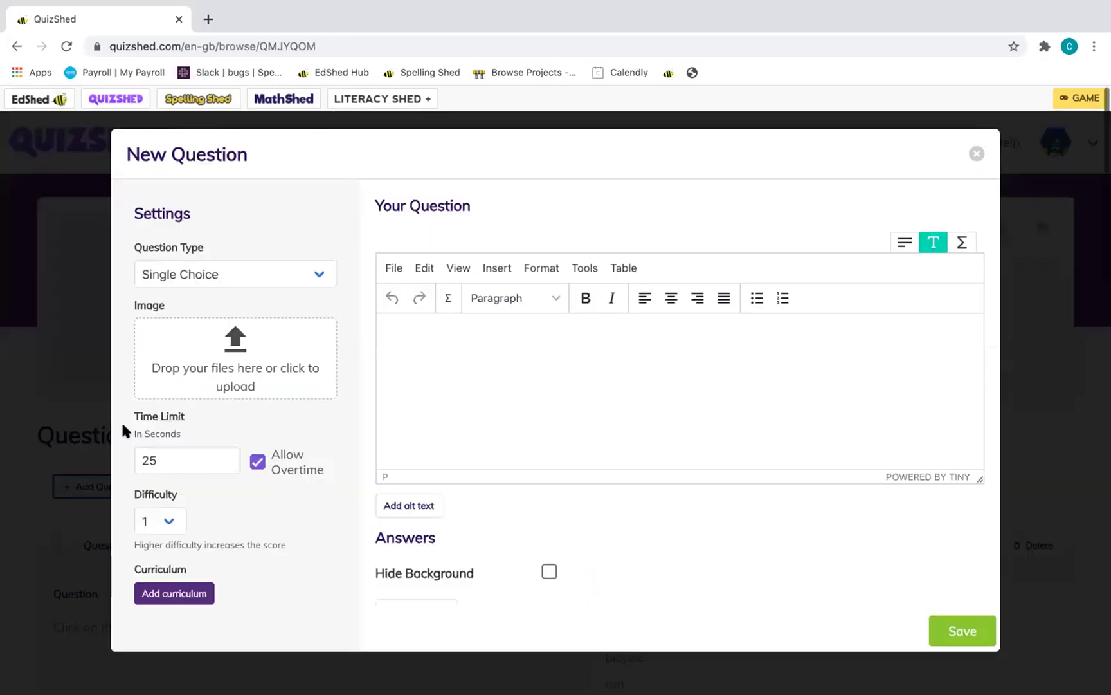
{"action": "left_click", "coordinate": [281, 281]}
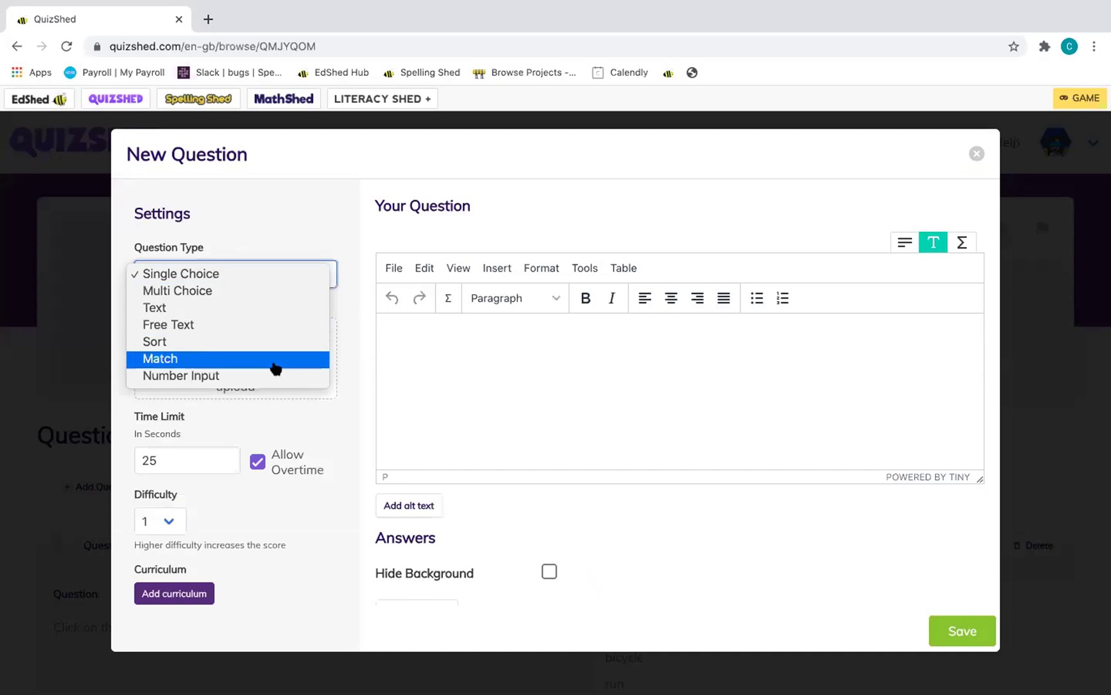
{"action": "left_click", "coordinate": [274, 367]}
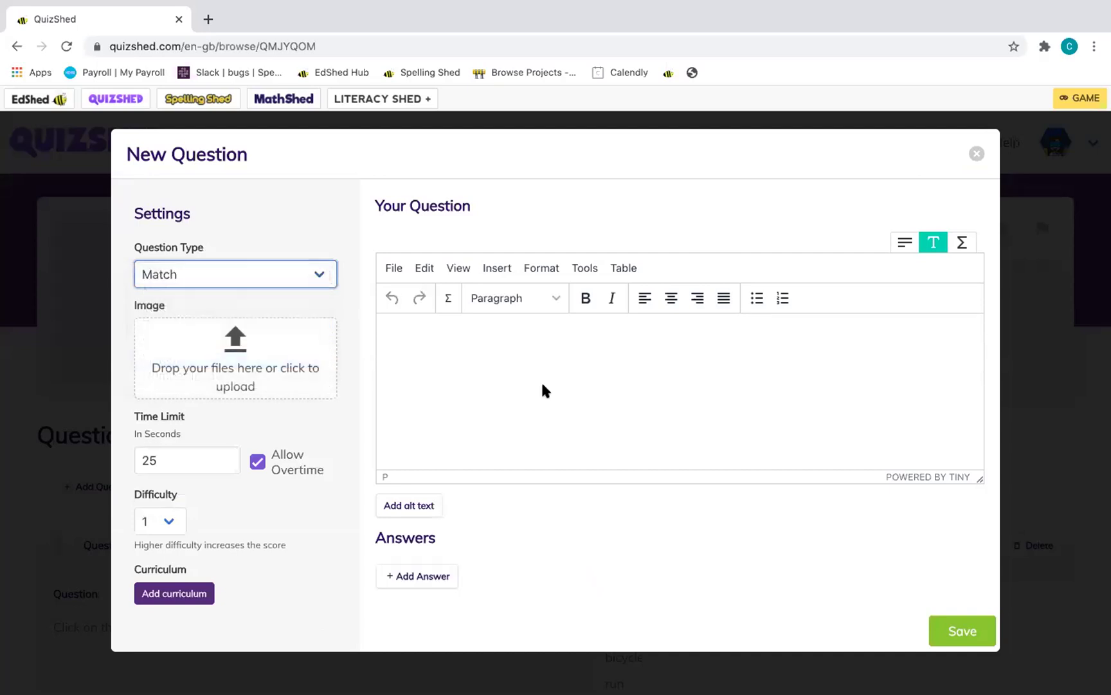
{"action": "left_click", "coordinate": [483, 364]}
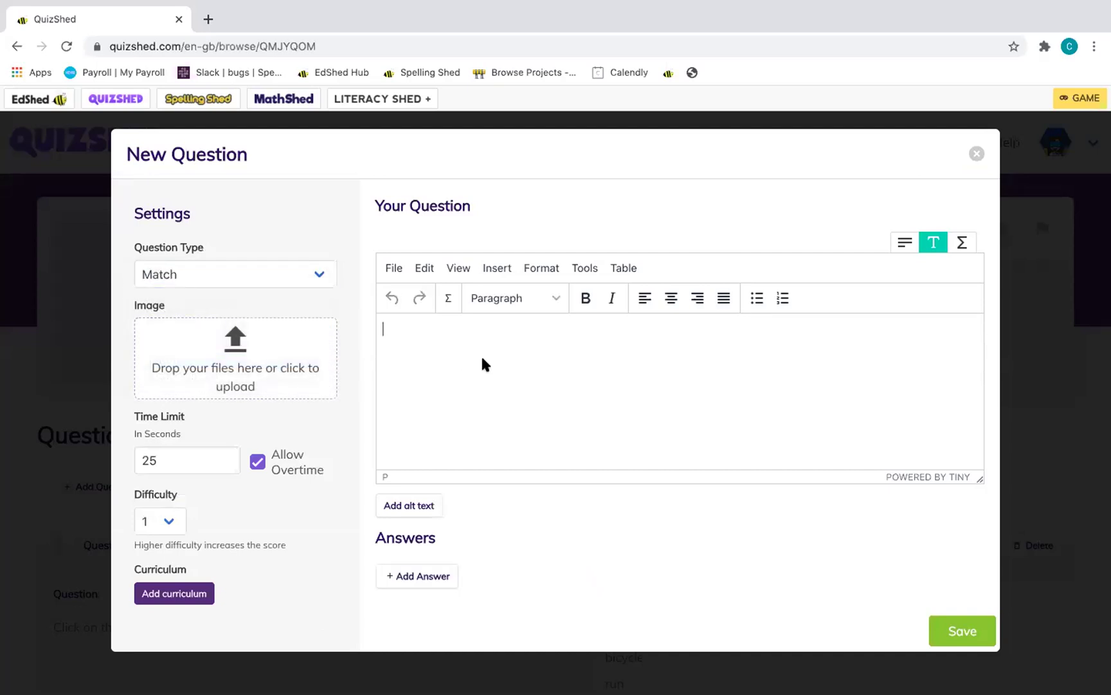
{"action": "type", "text": "Match the colours t"}
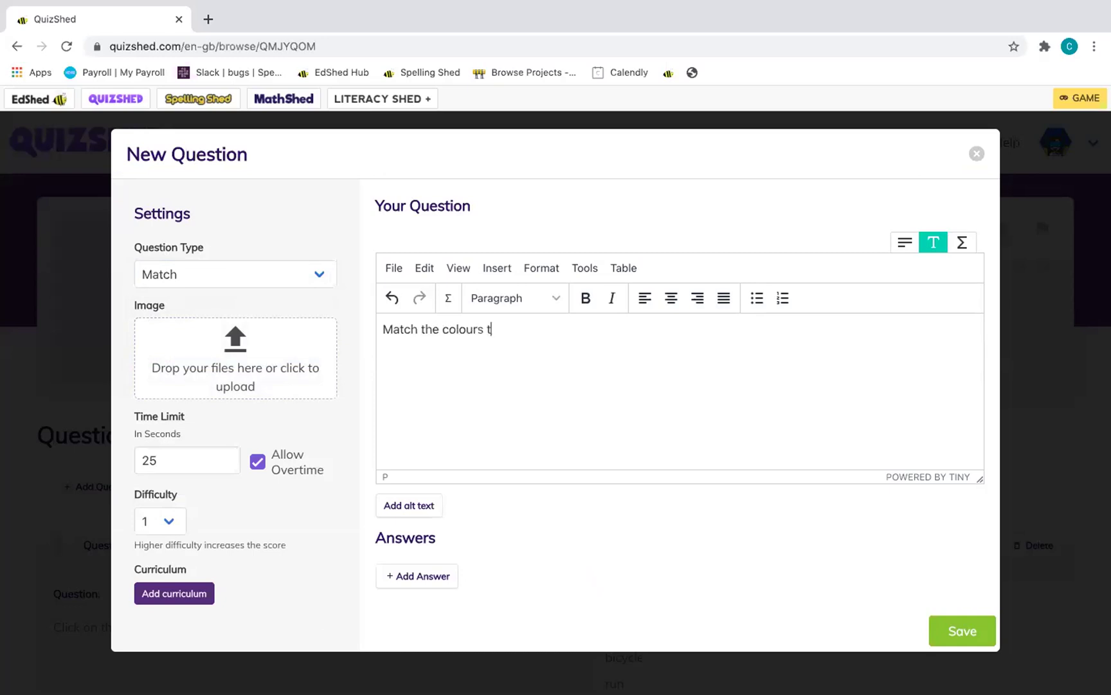
{"action": "type", "text": "o the objects."}
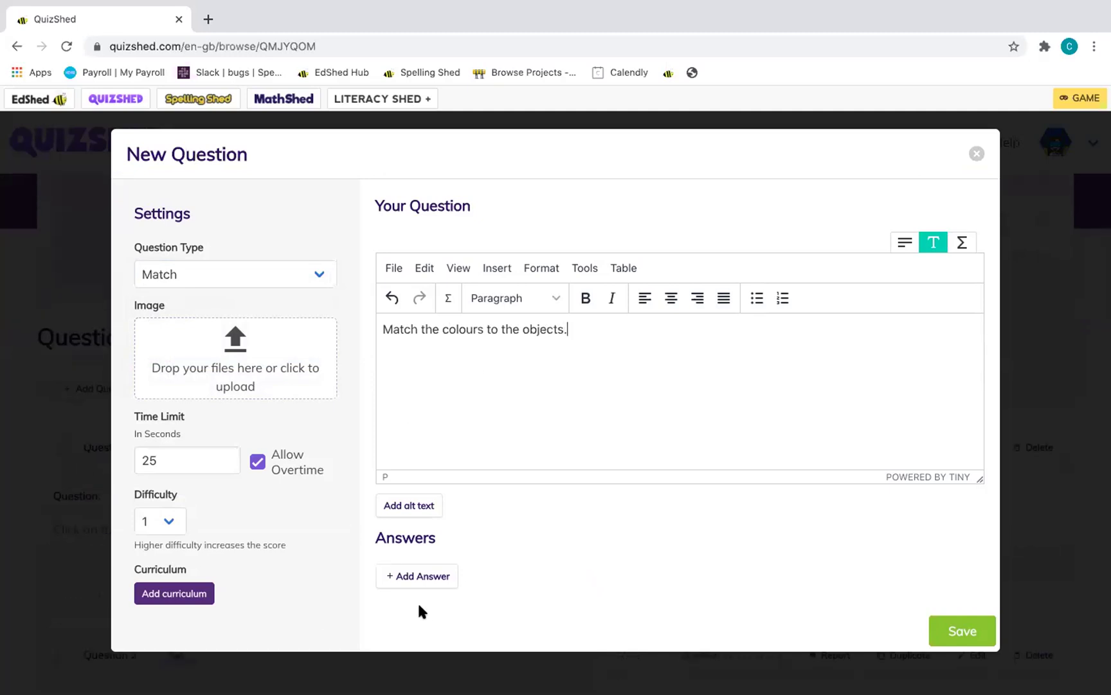
- Add the match pairs poppy–red and grass–green
{"action": "left_click", "coordinate": [414, 584]}
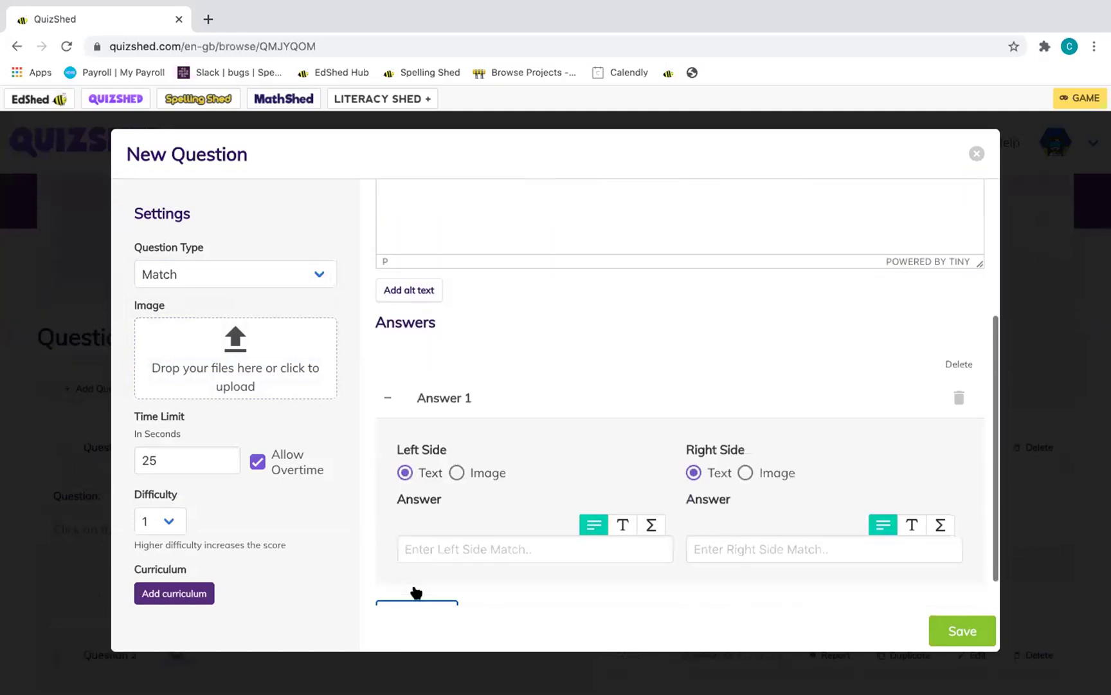
{"action": "left_click", "coordinate": [442, 515]}
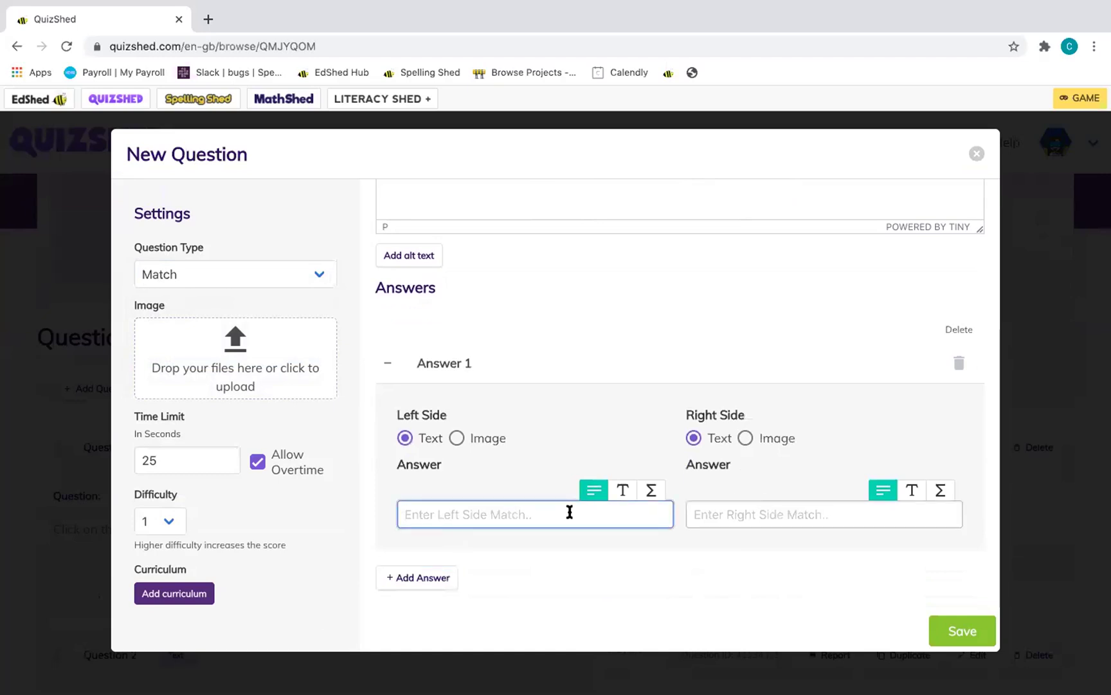
{"action": "type", "text": "poppy"}
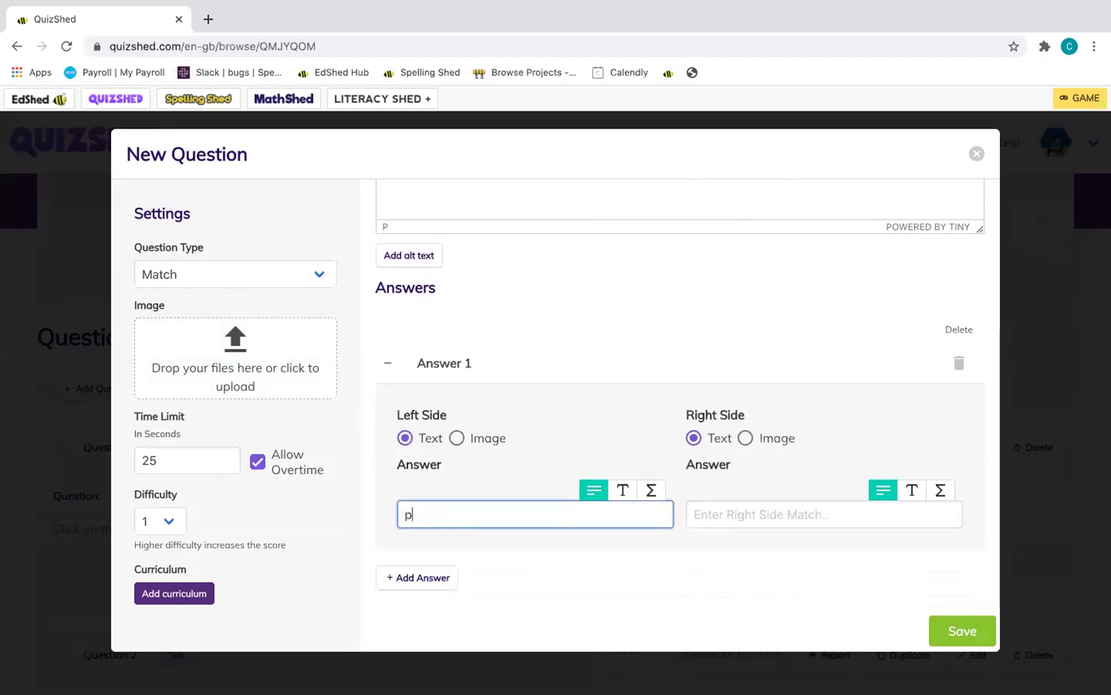
{"action": "left_click", "coordinate": [802, 520]}
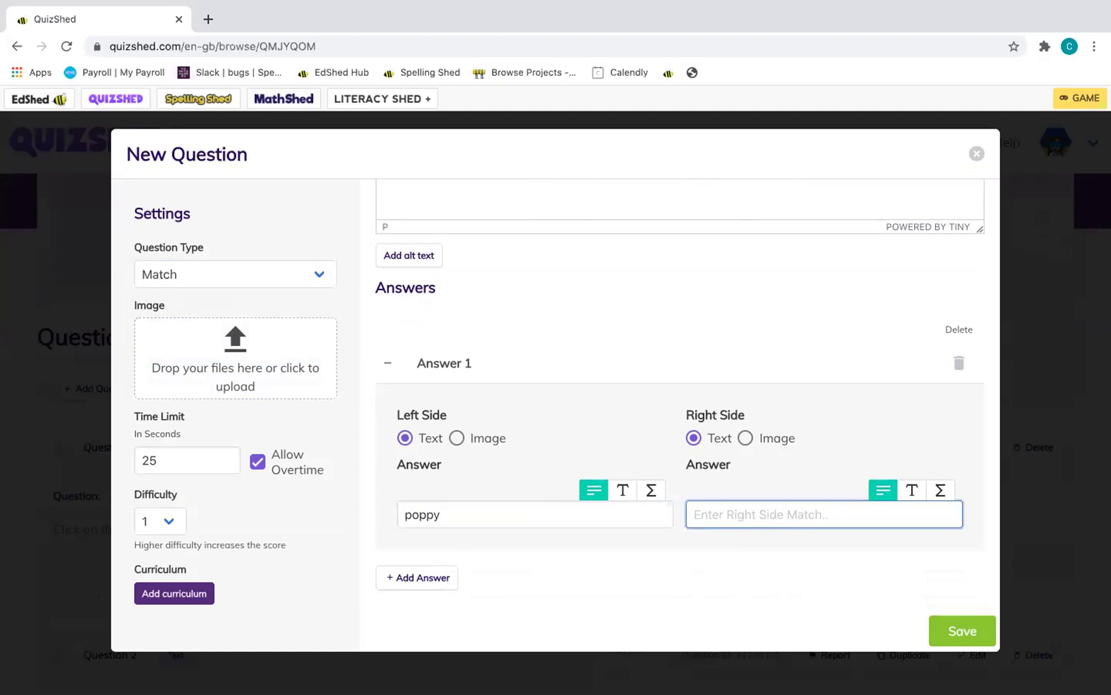
{"action": "type", "text": "red"}
{"action": "left_click", "coordinate": [450, 583]}
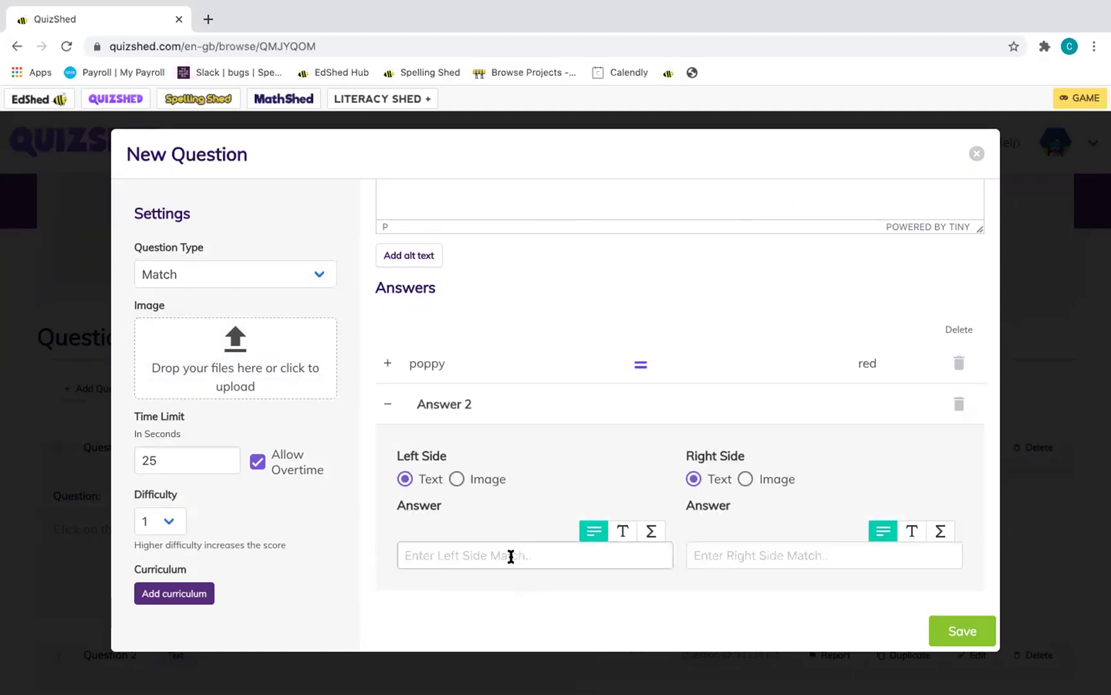
{"action": "left_click", "coordinate": [511, 557]}
{"action": "type", "text": "grass"}
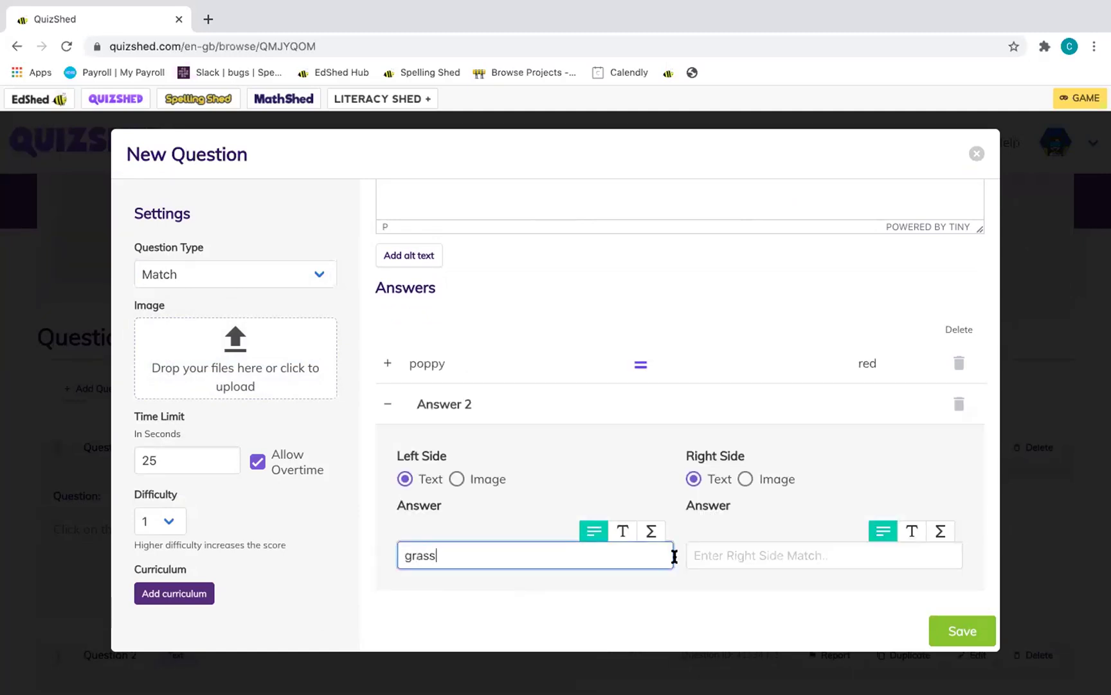
{"action": "left_click", "coordinate": [756, 550]}
{"action": "type", "text": "green"}
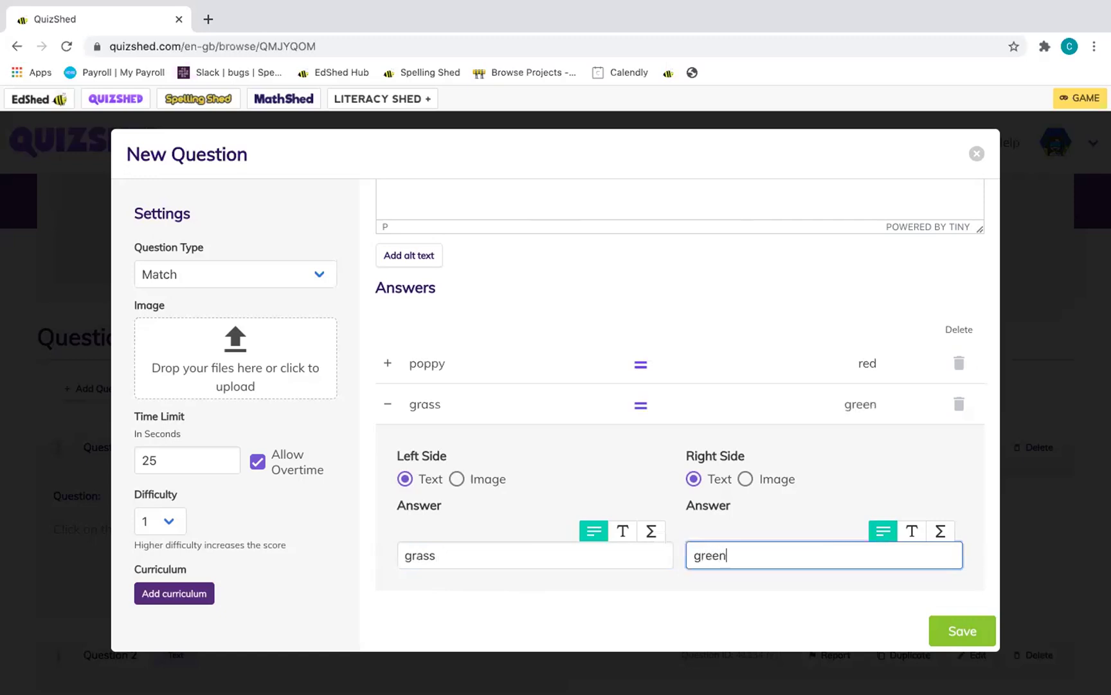
- Add the third match pair sky–blue
{"action": "scroll", "coordinate": [757, 551], "scroll_direction": "down", "scroll_amount": 1}
{"action": "left_click", "coordinate": [417, 577]}
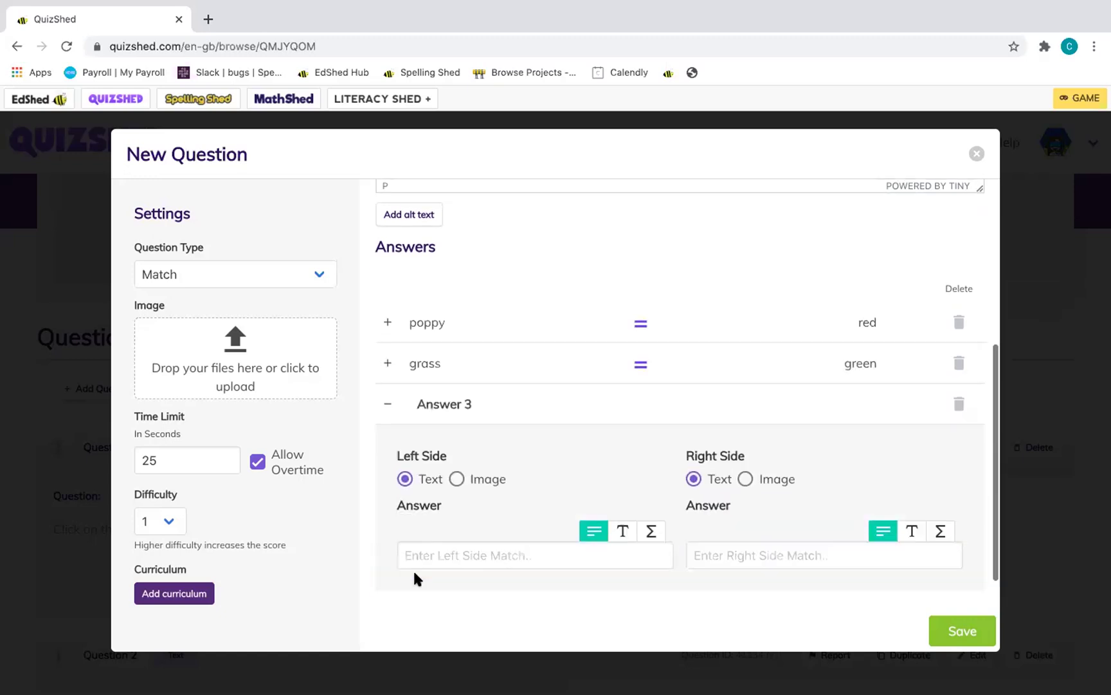
{"action": "scroll", "coordinate": [470, 546], "scroll_direction": "down", "scroll_amount": 1}
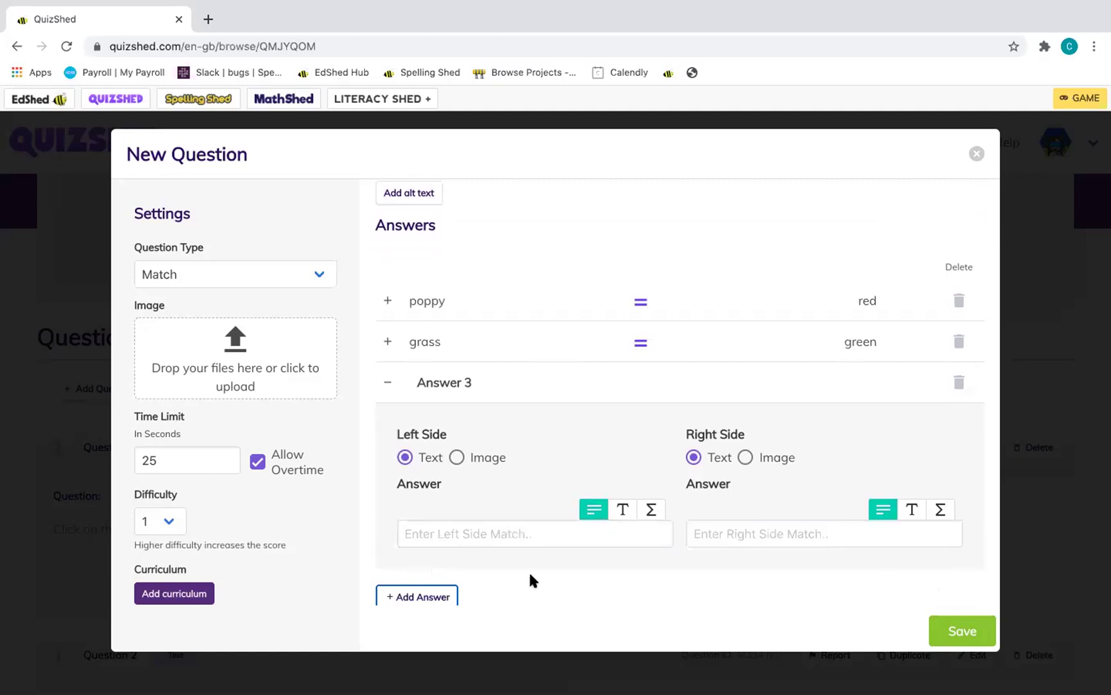
{"action": "left_click", "coordinate": [544, 541]}
{"action": "type", "text": "sky"}
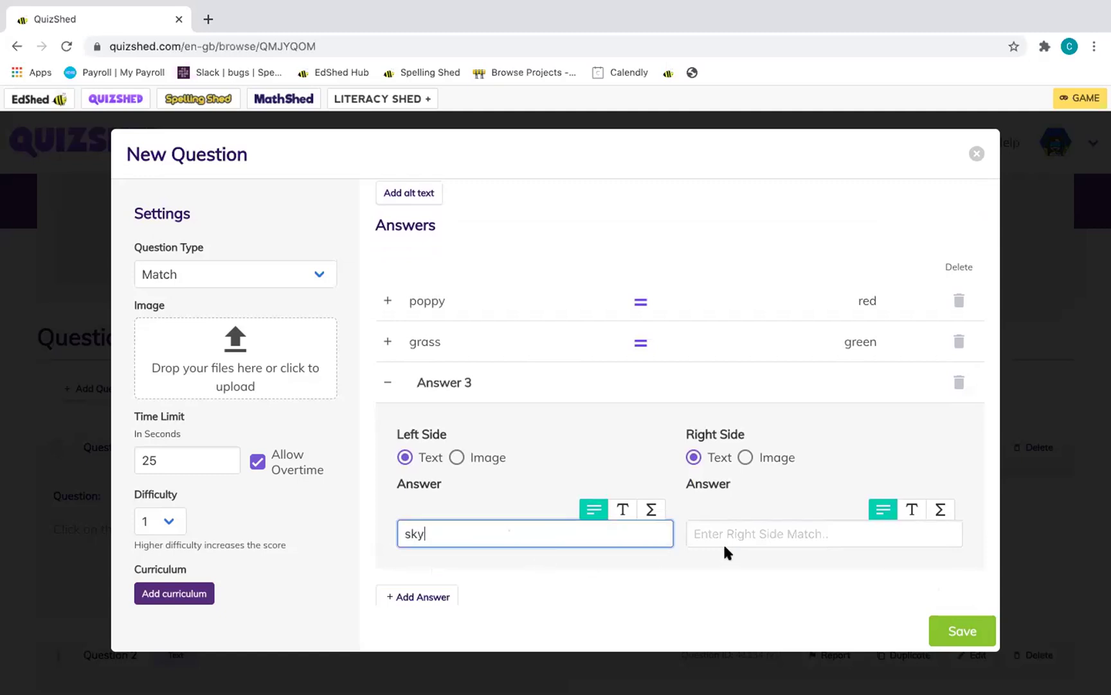
{"action": "left_click", "coordinate": [771, 532]}
{"action": "type", "text": "blue"}
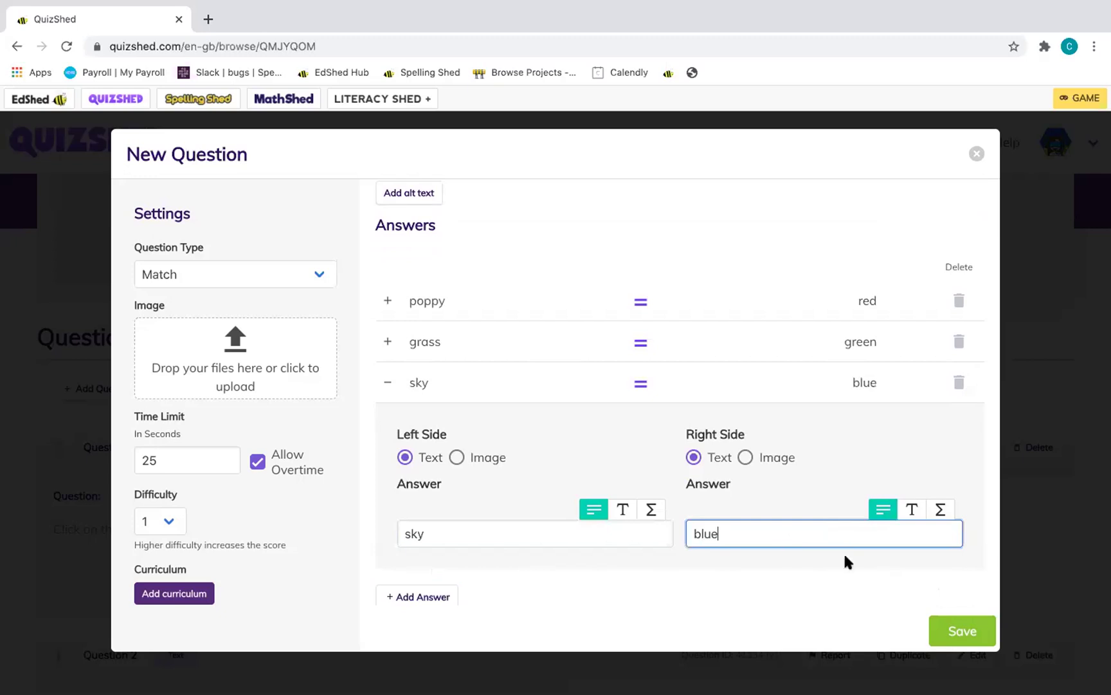
- Save the Match question as Question 4
{"action": "left_click", "coordinate": [975, 631]}
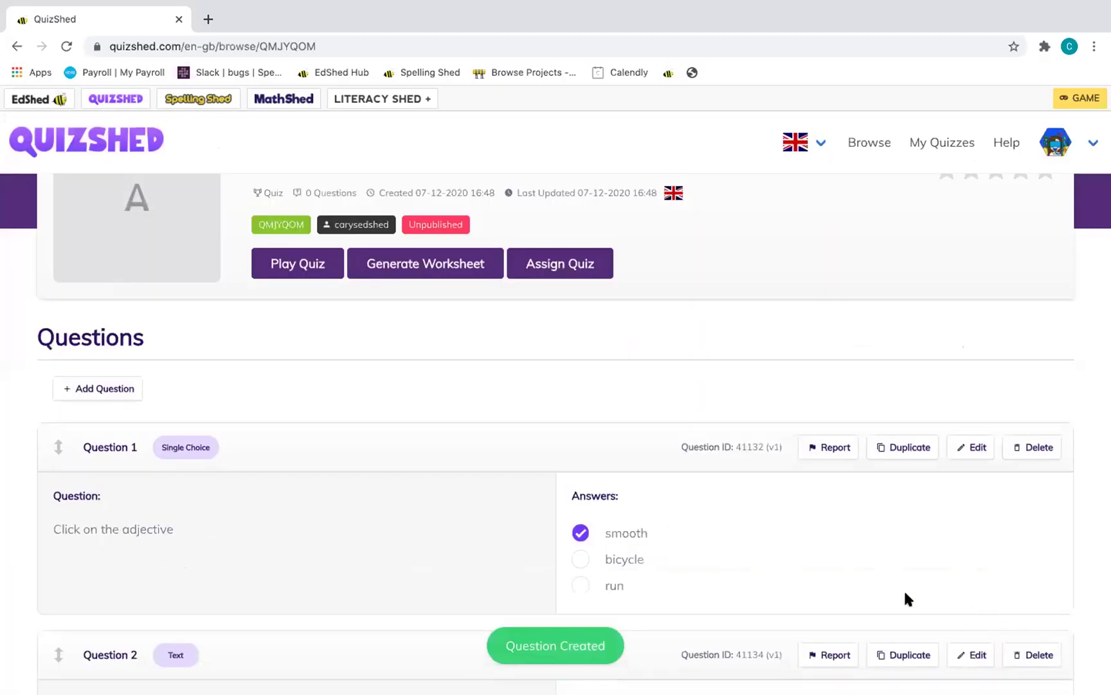
{"action": "scroll", "coordinate": [694, 550], "scroll_direction": "down", "scroll_amount": 12}
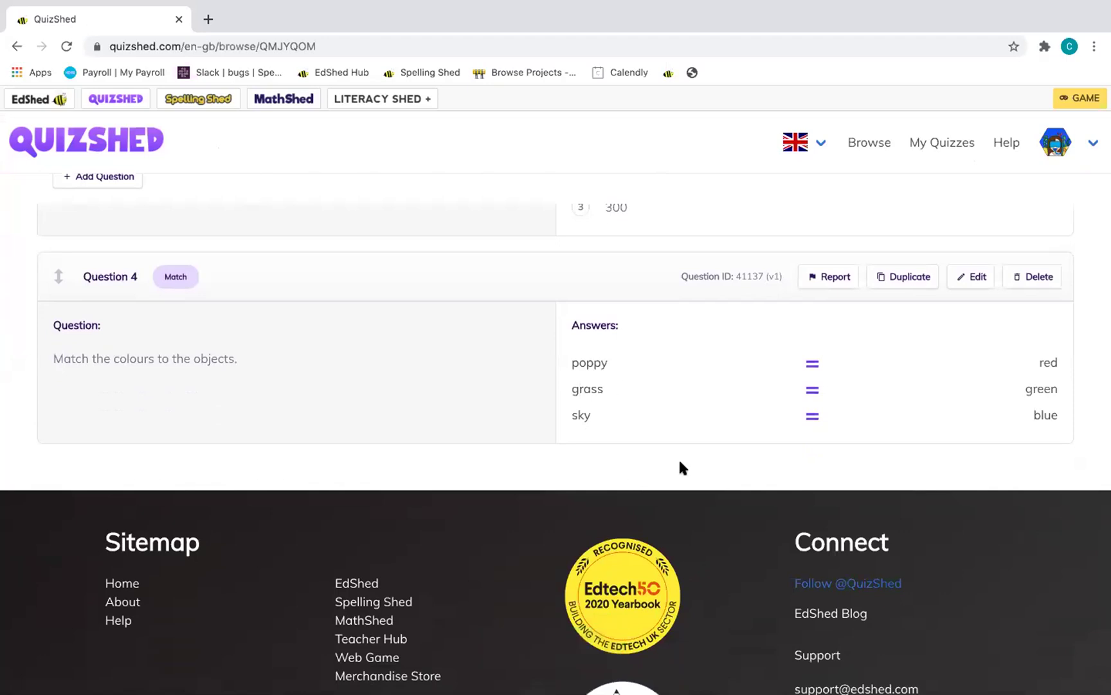
{"action": "scroll", "coordinate": [680, 461], "scroll_direction": "up", "scroll_amount": 12}
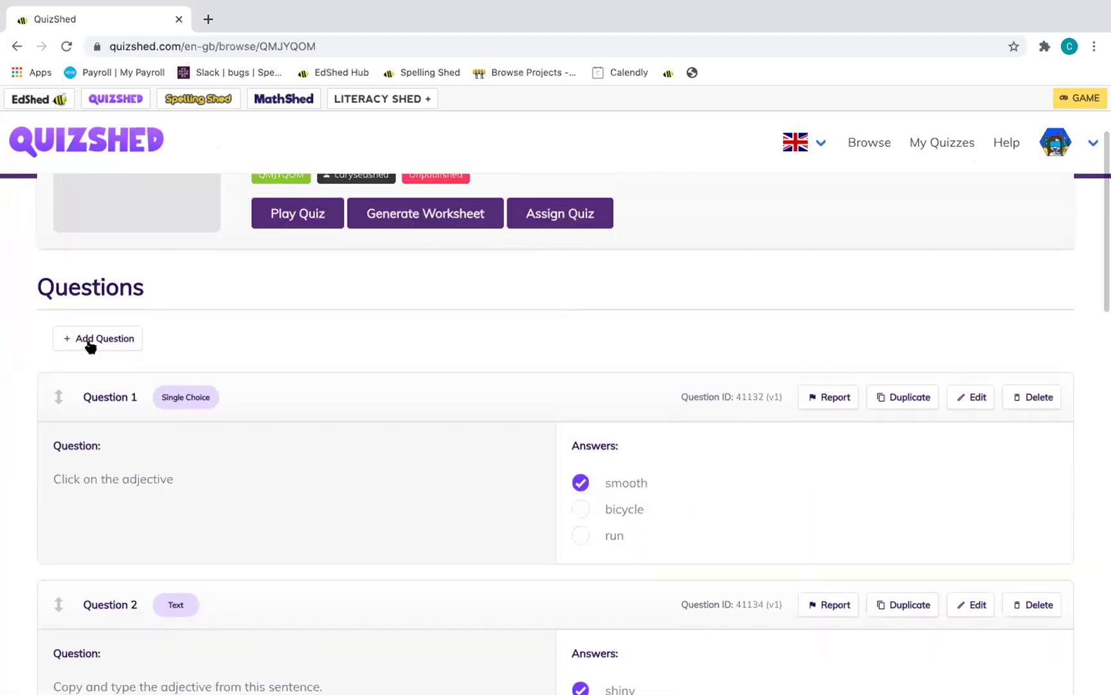
{"action": "left_click", "coordinate": [90, 341]}
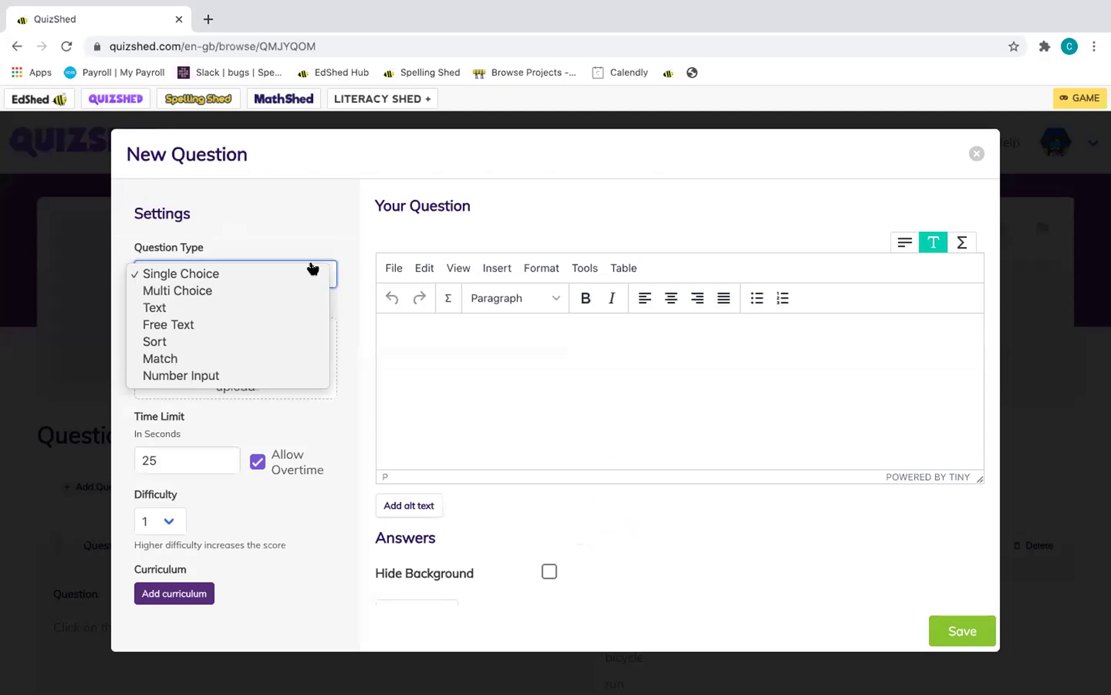
- Make the new question a Number Input asking '2 x 4 ='
{"action": "left_click", "coordinate": [290, 376]}
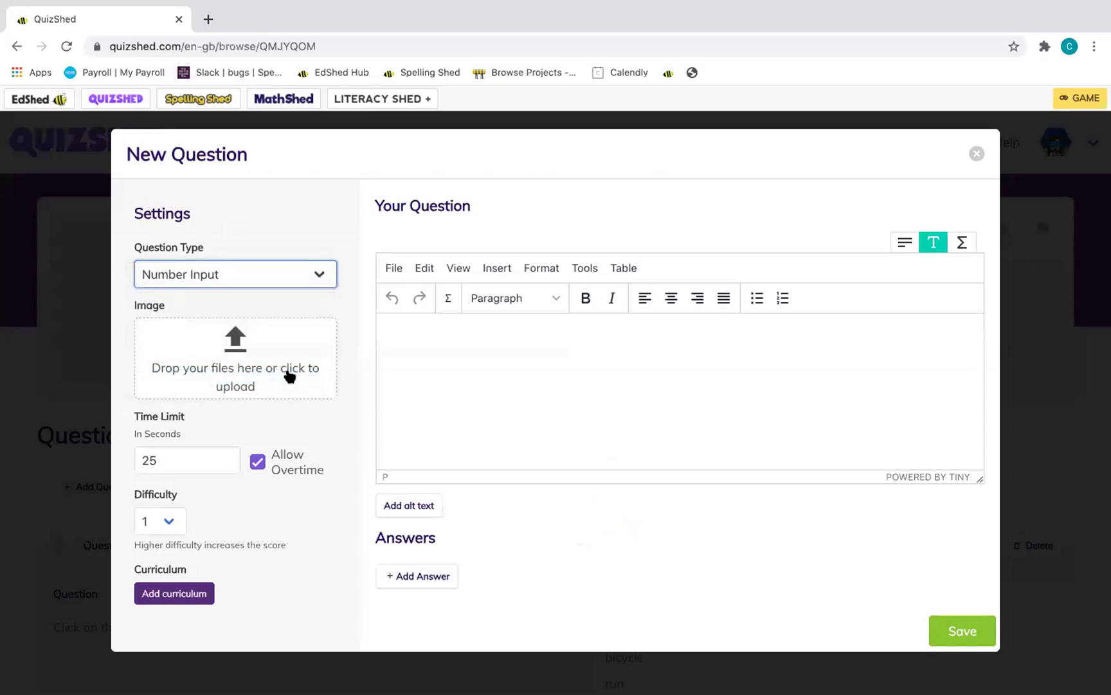
{"action": "scroll", "coordinate": [550, 401], "scroll_direction": "down", "scroll_amount": 2}
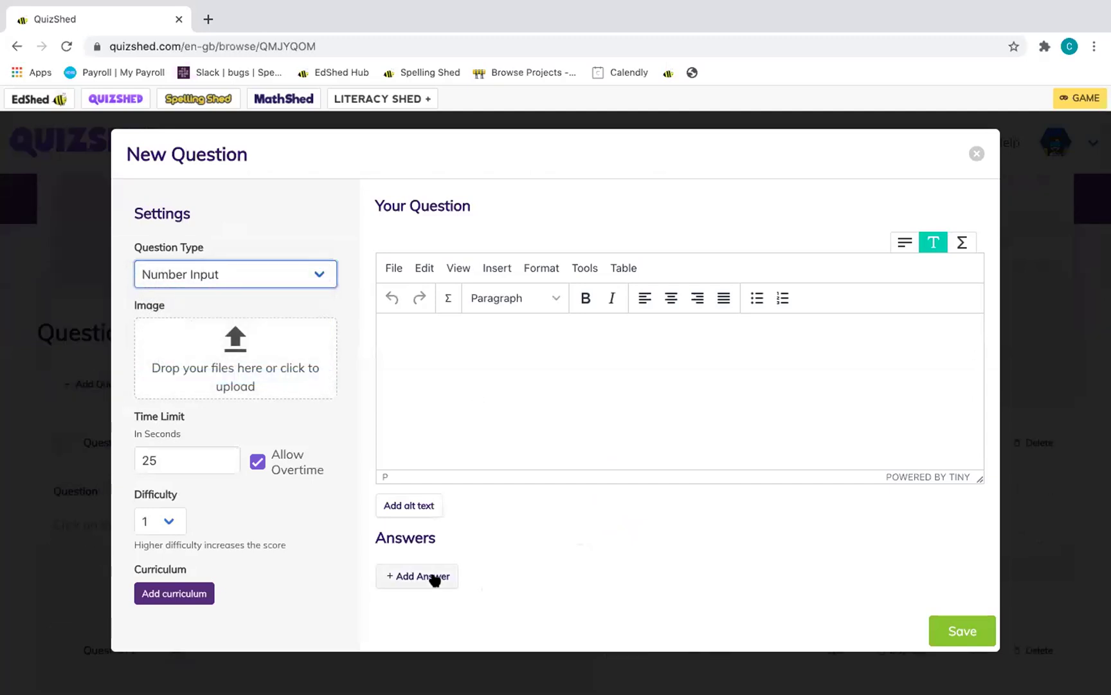
{"action": "left_click", "coordinate": [607, 402]}
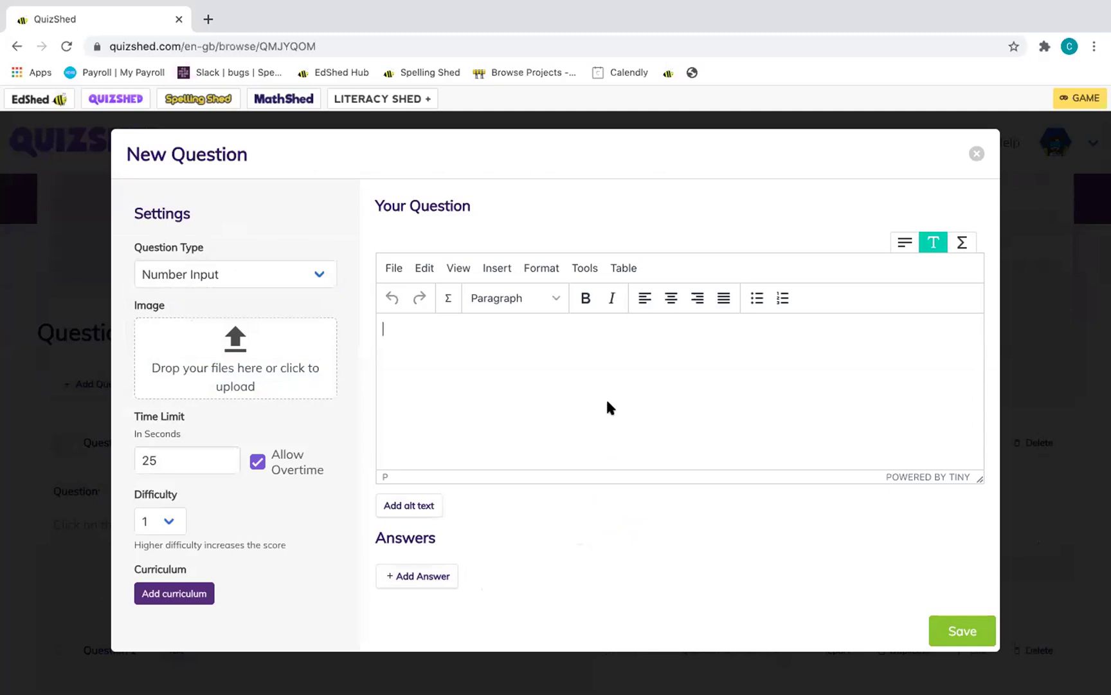
{"action": "type", "text": "2 x 4 ="}
- Give the number question the answer 8 and save it
{"action": "left_click", "coordinate": [415, 578]}
{"action": "left_click", "coordinate": [467, 524]}
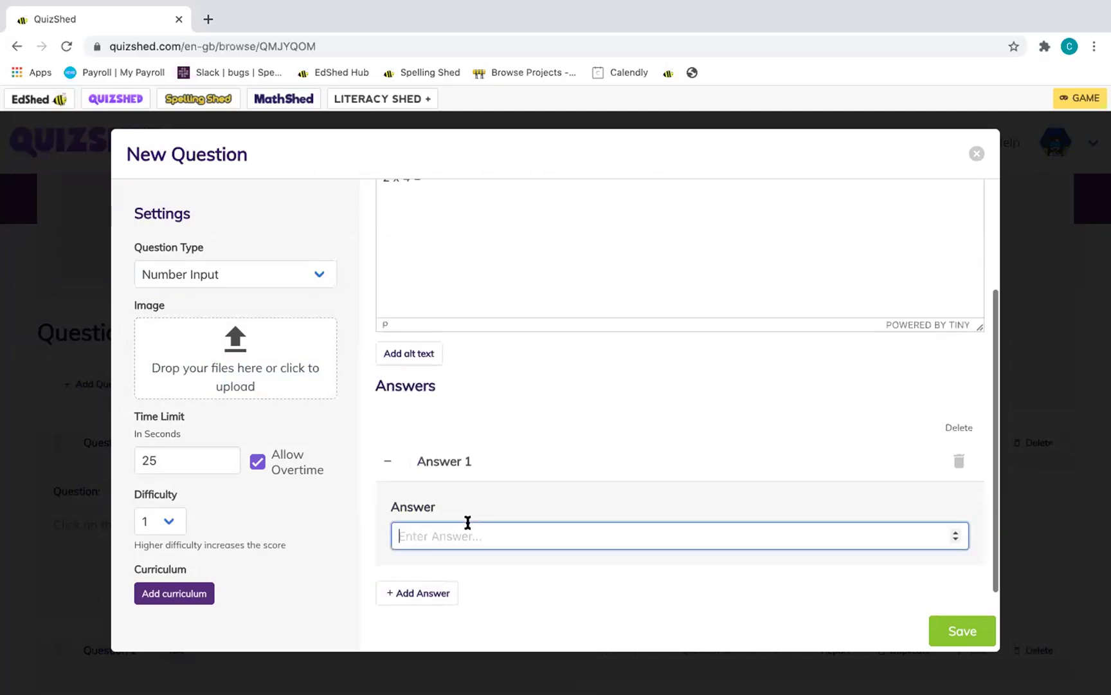
{"action": "type", "text": "8"}
{"action": "left_click", "coordinate": [955, 635]}
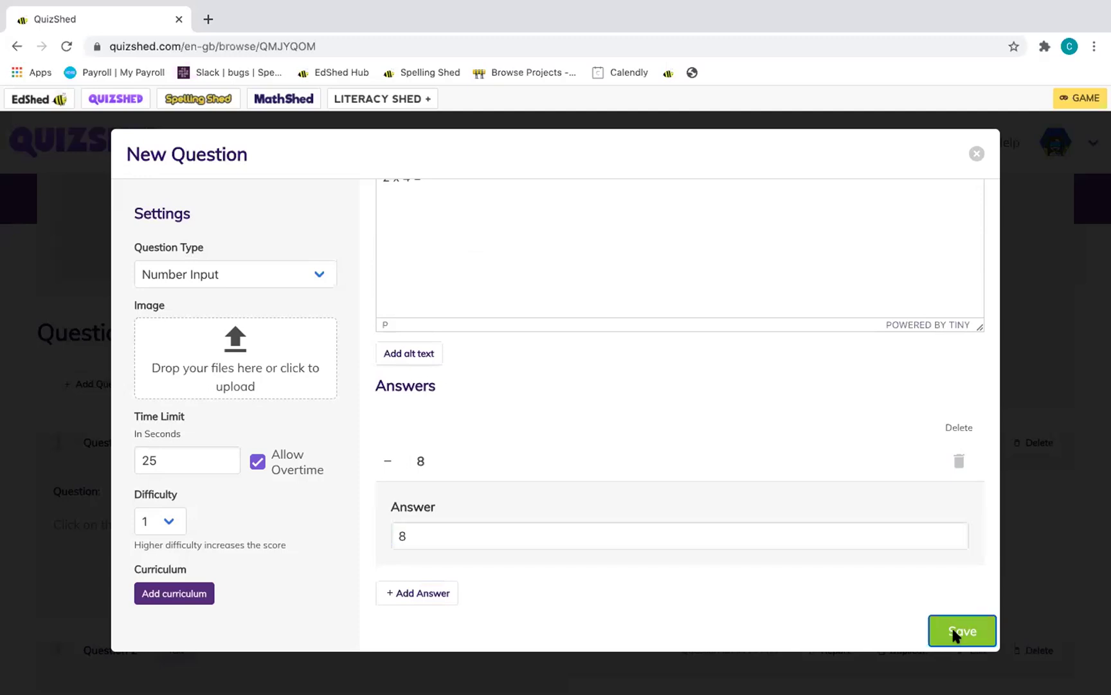
- Confirm Question 5 (2 x 4 = 8) on the quiz page and open the Generate Worksheet dialog
{"action": "scroll", "coordinate": [764, 591], "scroll_direction": "down", "scroll_amount": 15}
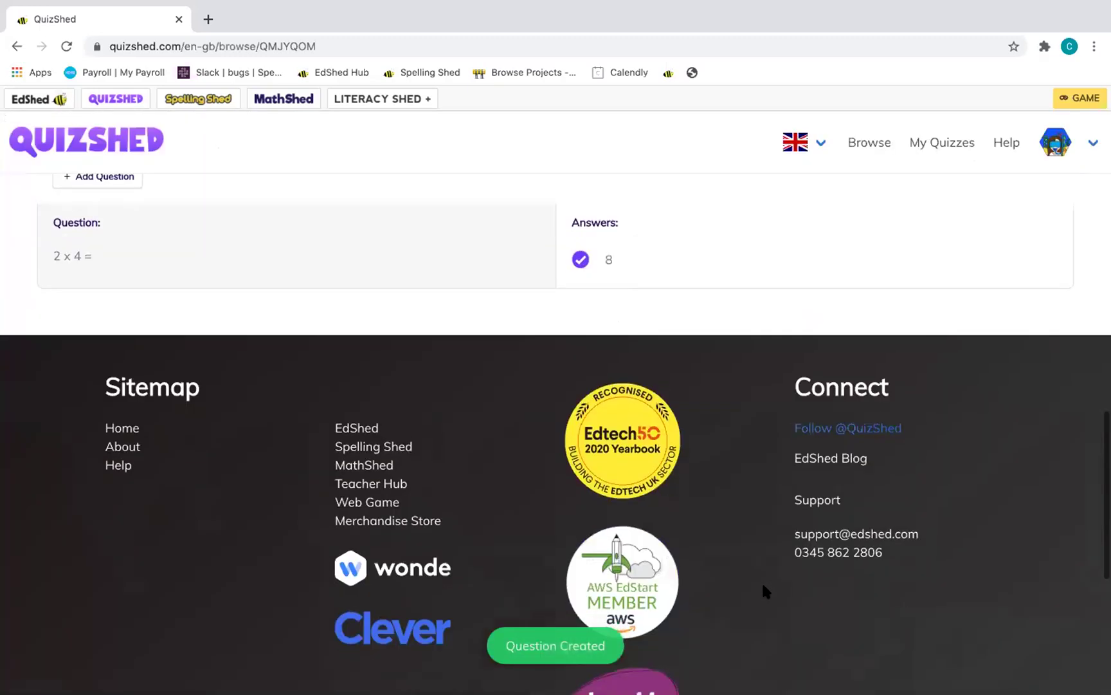
{"action": "scroll", "coordinate": [764, 586], "scroll_direction": "up", "scroll_amount": 15}
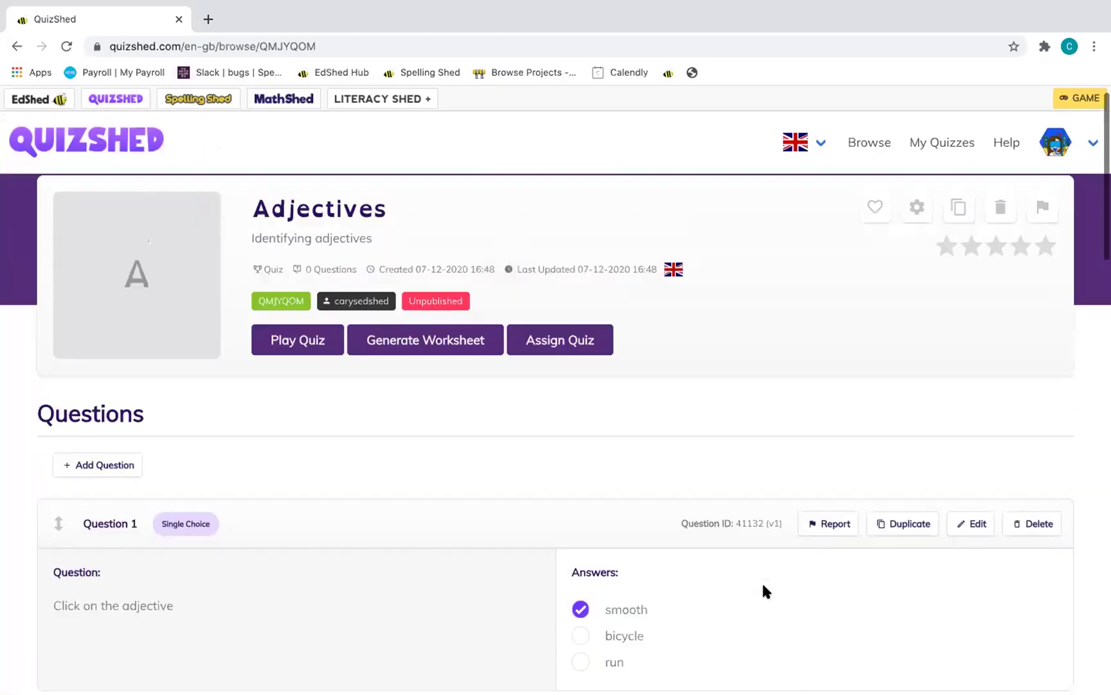
{"action": "scroll", "coordinate": [764, 590], "scroll_direction": "down", "scroll_amount": 15}
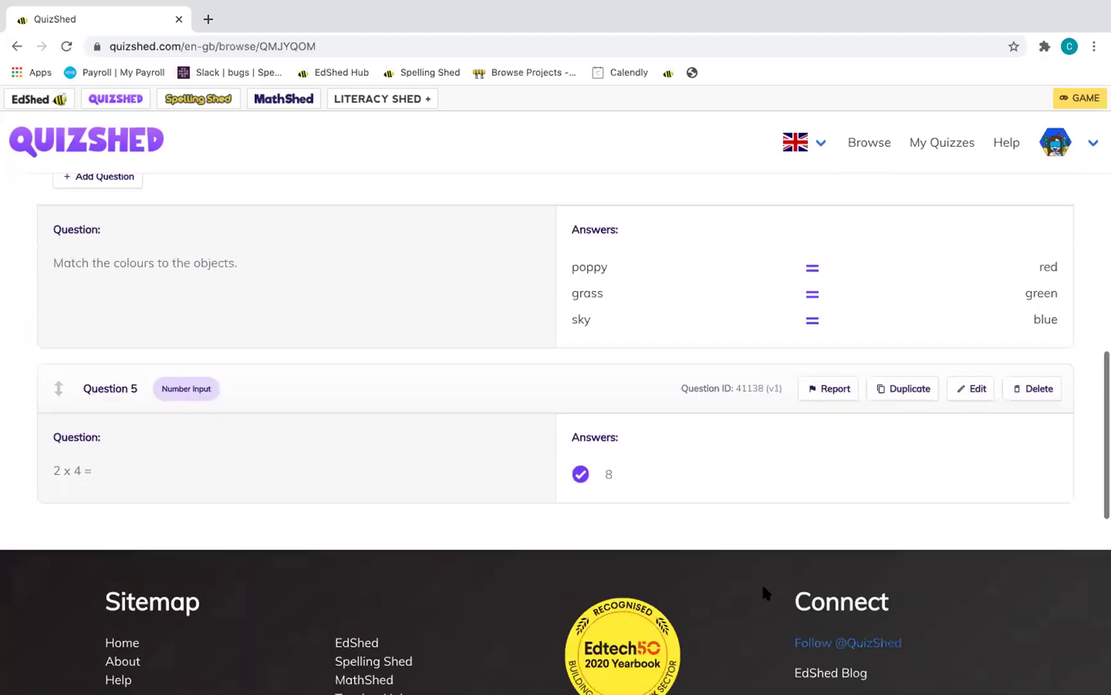
{"action": "scroll", "coordinate": [764, 586], "scroll_direction": "up", "scroll_amount": 13}
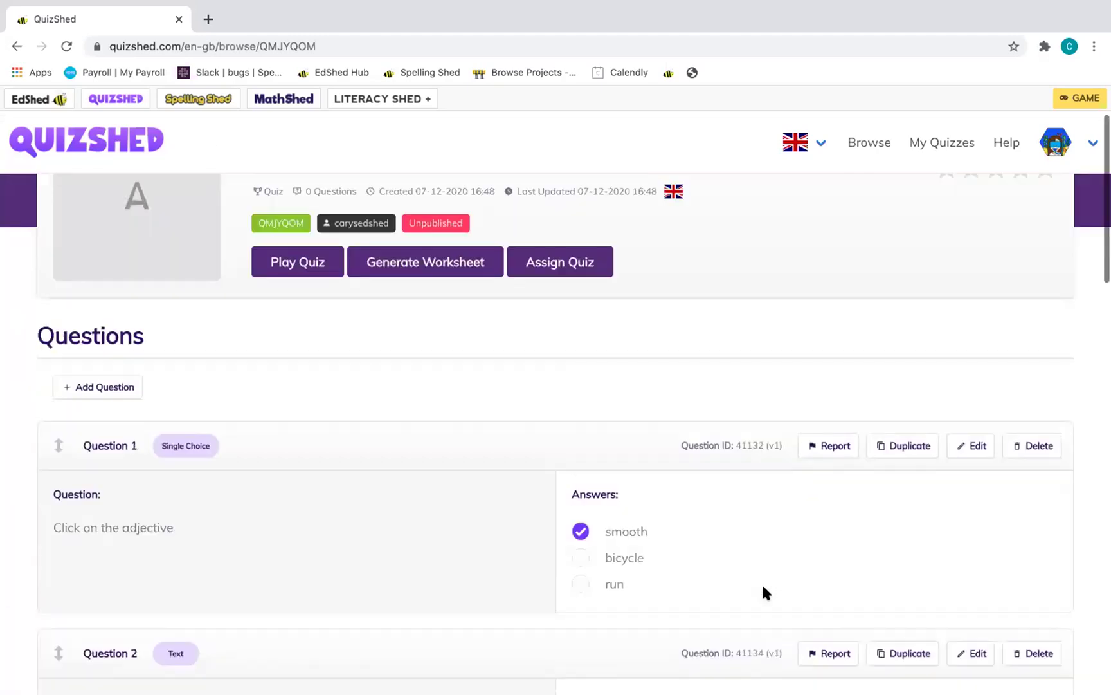
{"action": "scroll", "coordinate": [761, 582], "scroll_direction": "up", "scroll_amount": 2}
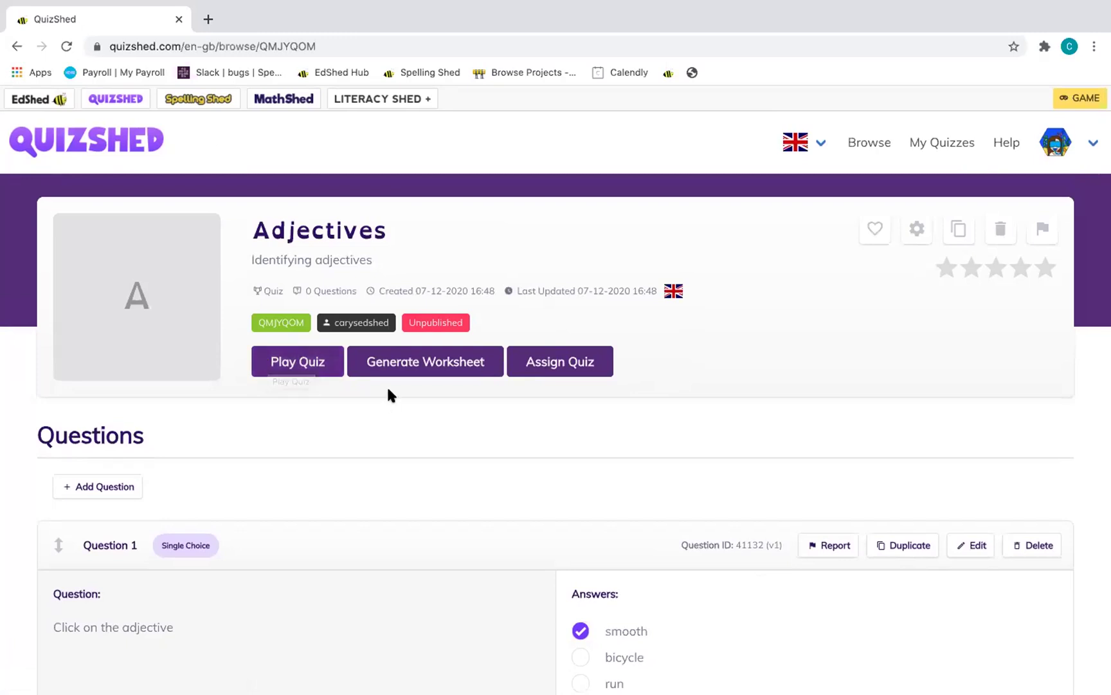
{"action": "left_click", "coordinate": [418, 362]}
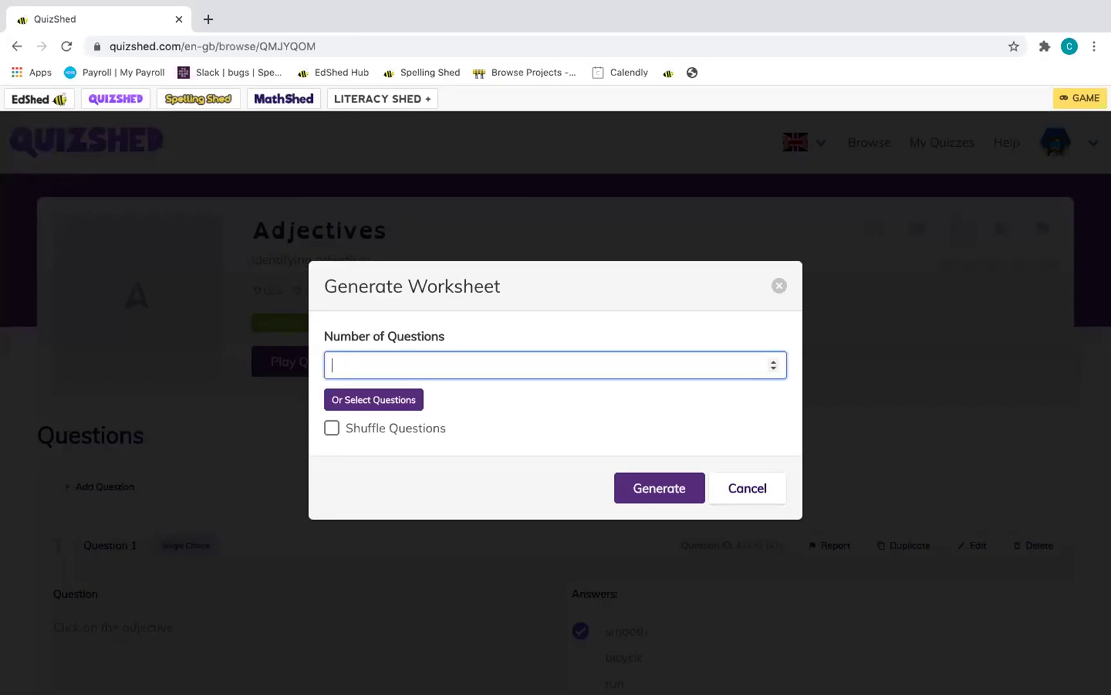
- Generate the worksheet and download it as Adjectives.pdf
{"action": "left_click", "coordinate": [677, 485]}
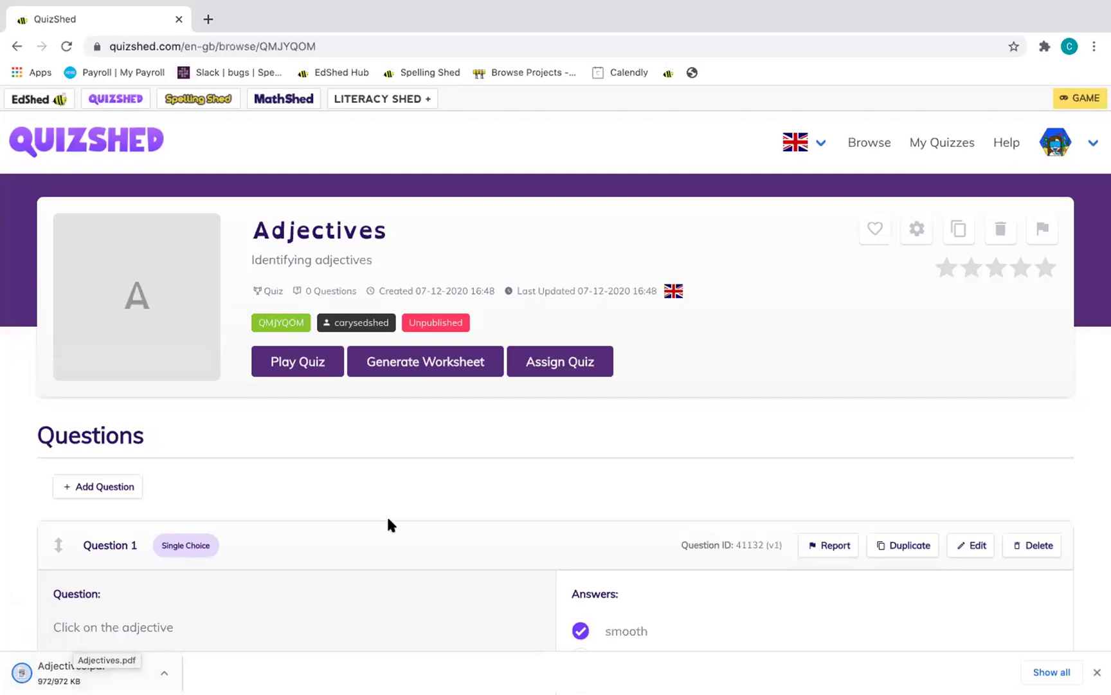
{"action": "scroll", "coordinate": [387, 524], "scroll_direction": "down", "scroll_amount": 1}
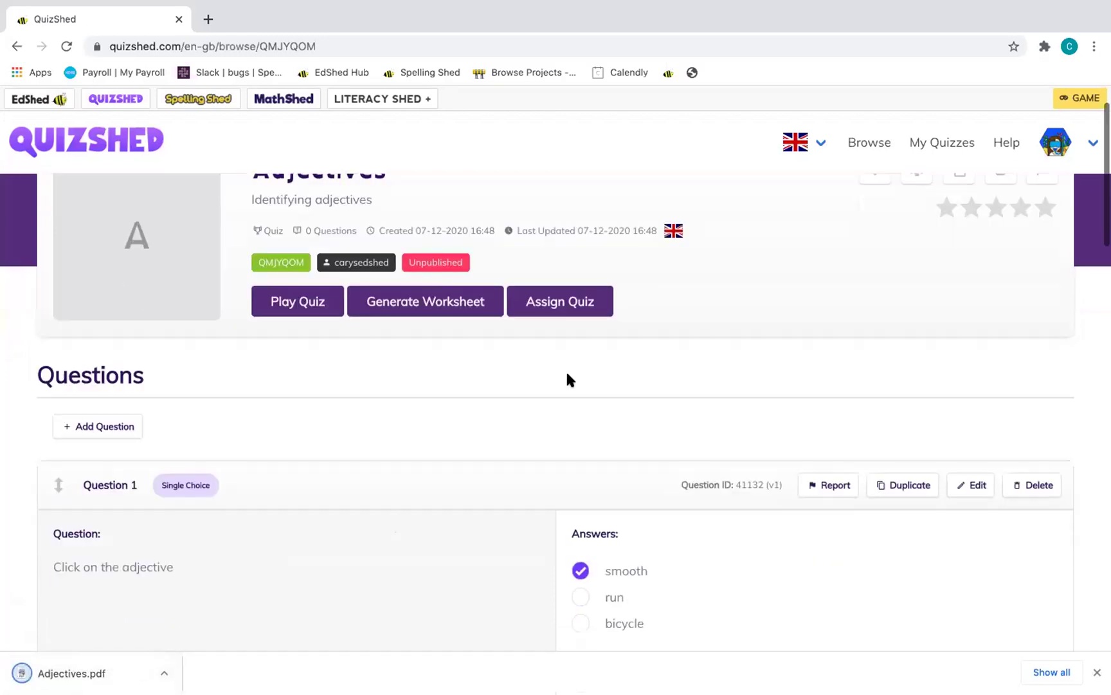
{"action": "left_click", "coordinate": [585, 317]}
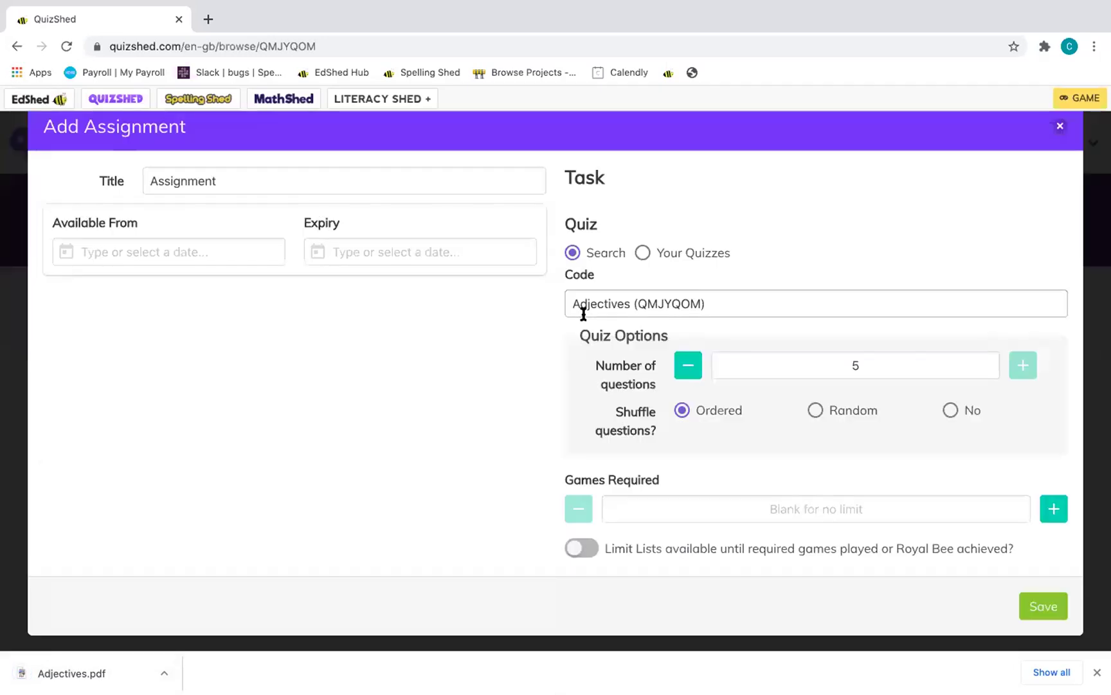
{"action": "left_click", "coordinate": [1060, 126]}
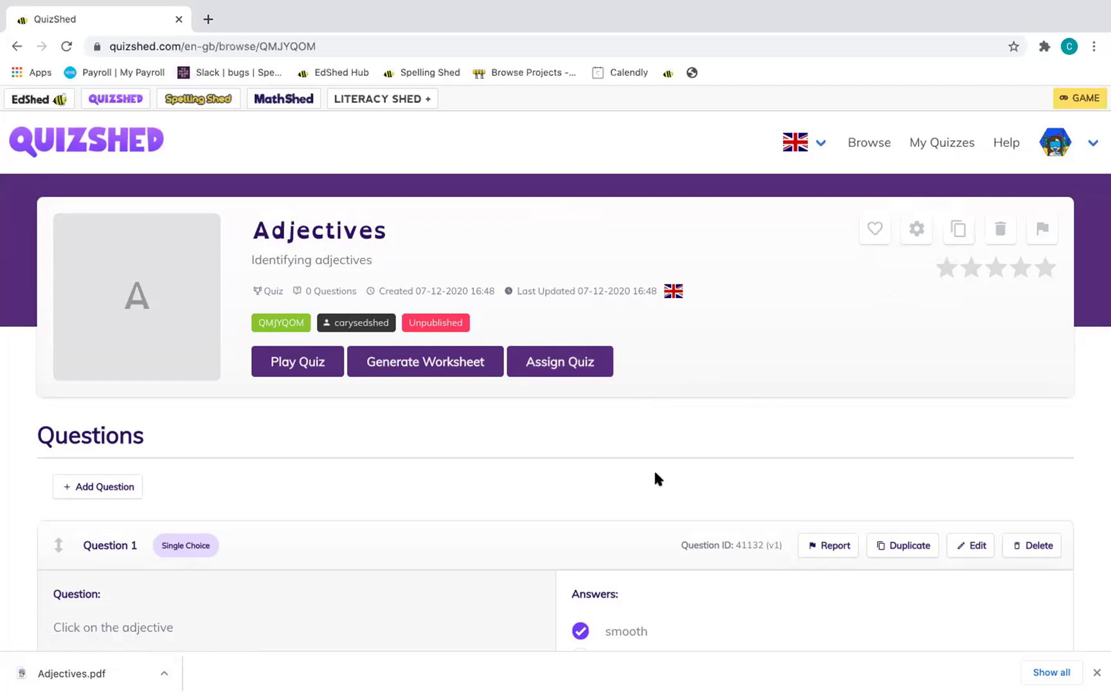
{"action": "scroll", "coordinate": [1051, 303], "scroll_direction": "down", "scroll_amount": 10}
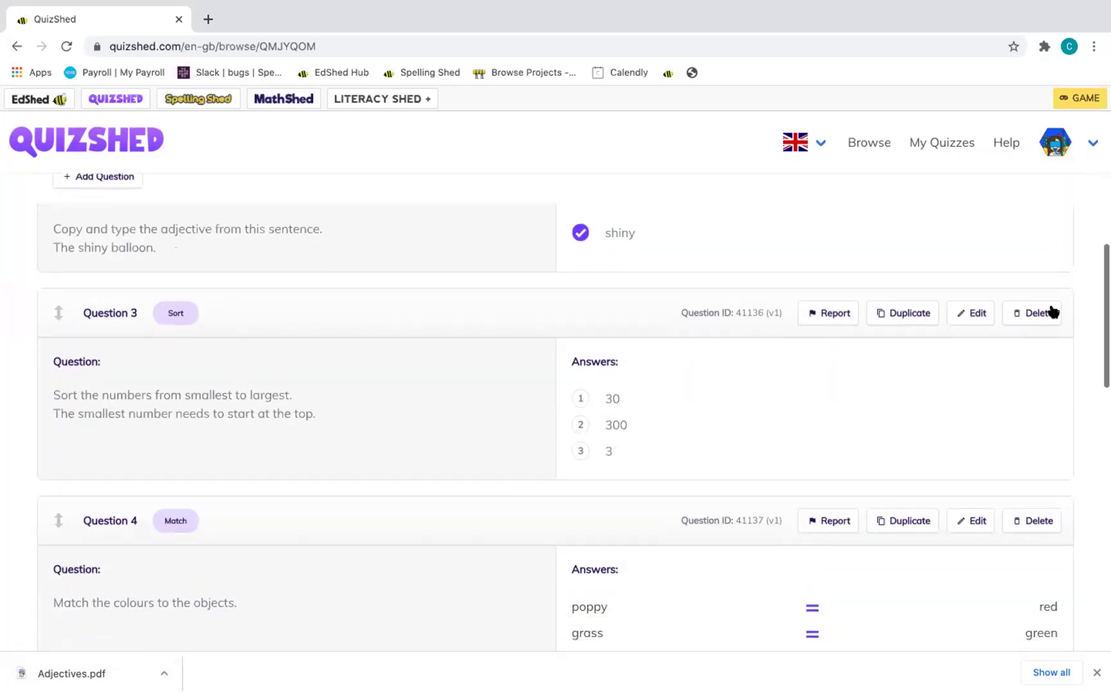